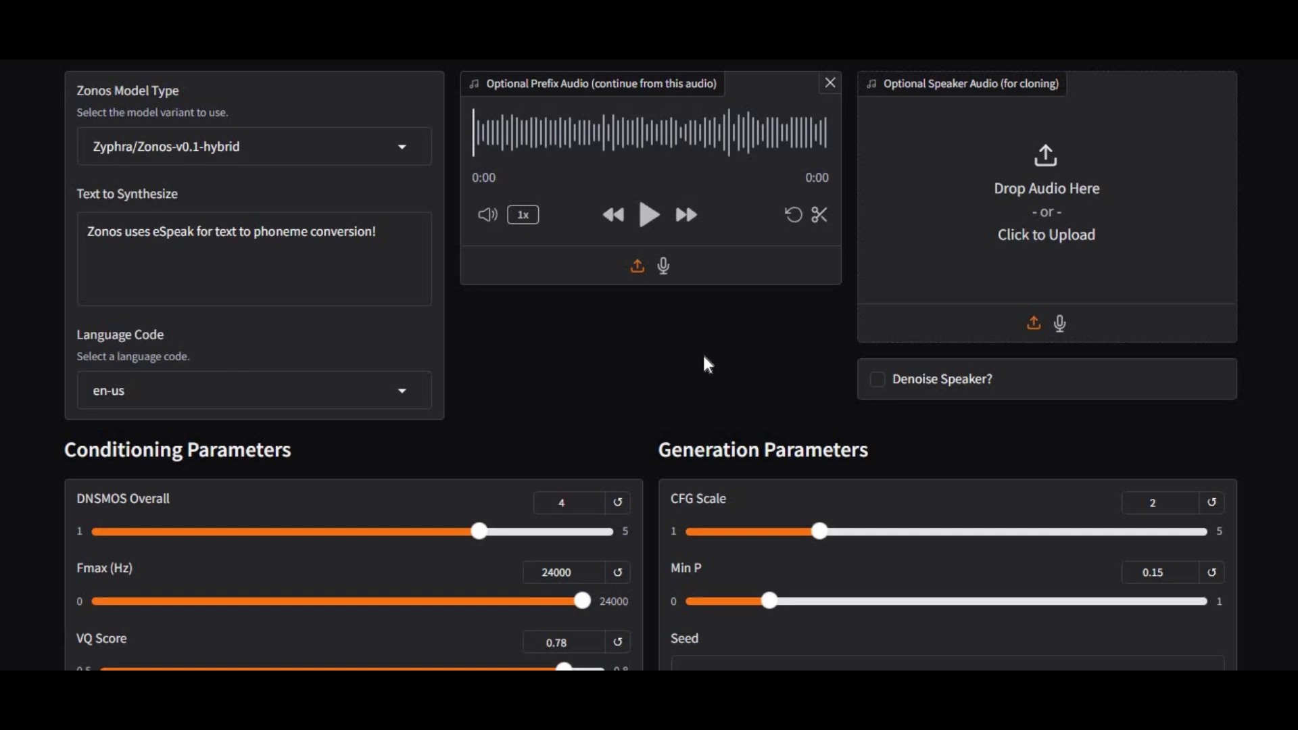
Review the Zonos model variants and language codes, keeping the hybrid model and en-us
scroll(709, 363, "down", 5)
scroll(704, 364, "down", 1)
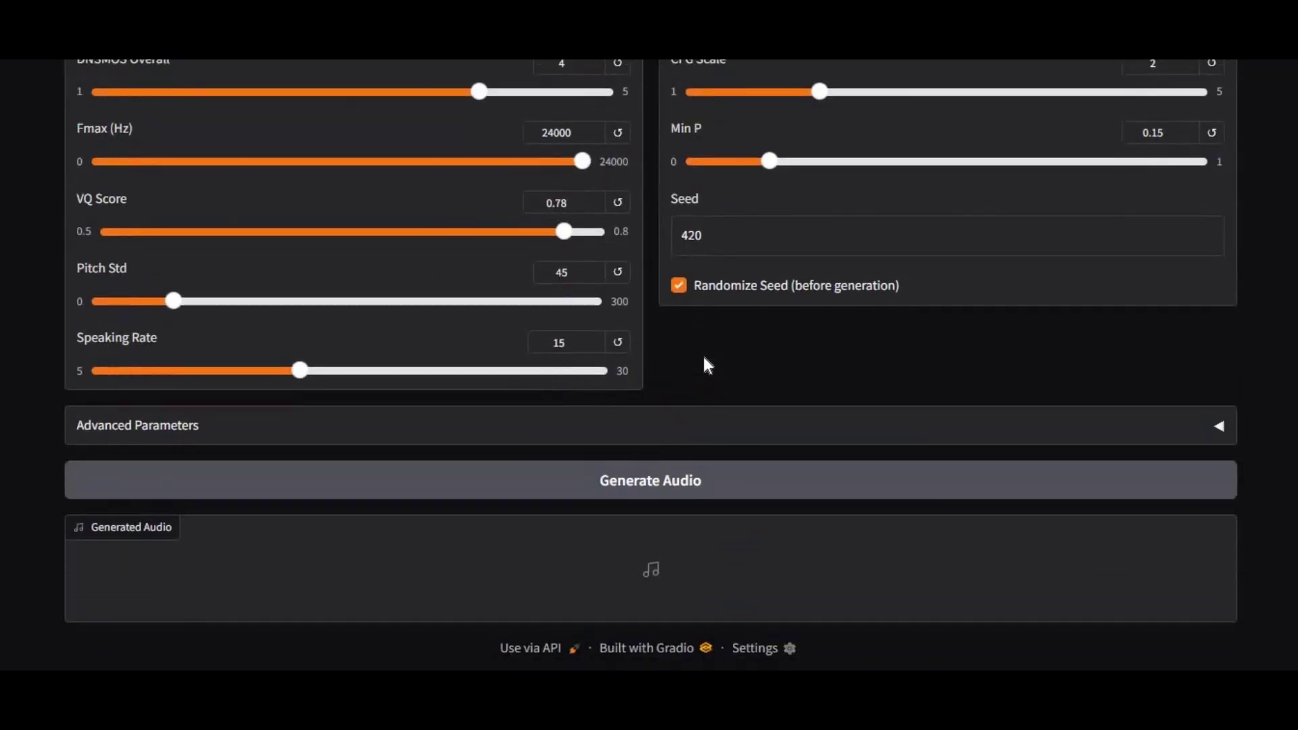
scroll(704, 364, "up", 6)
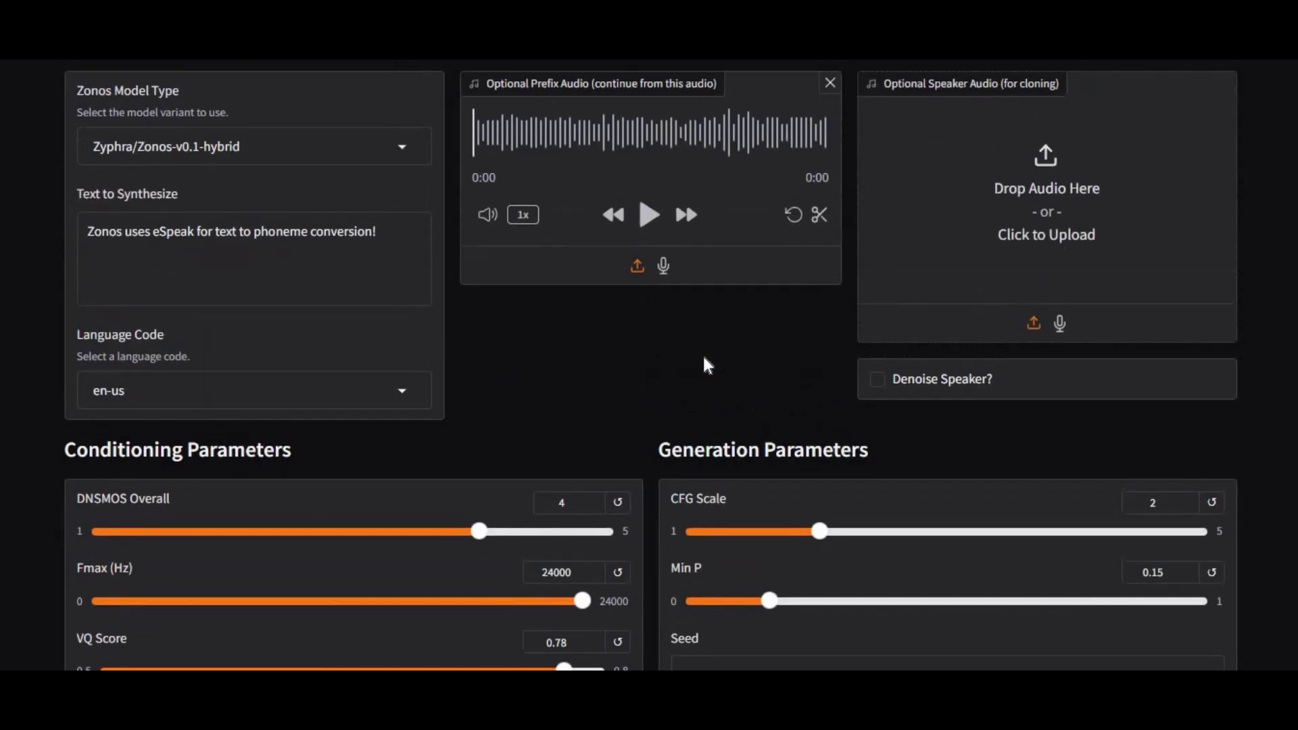
left_click(308, 150)
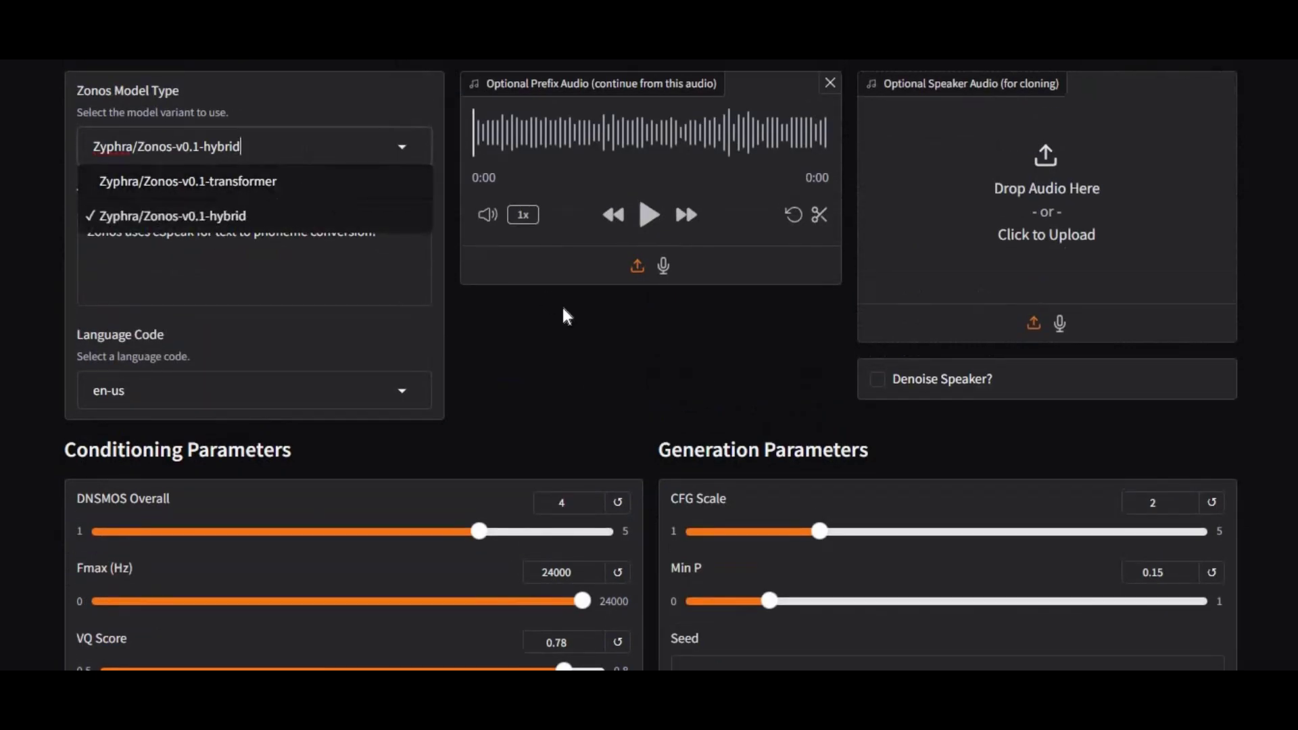
left_click(696, 308)
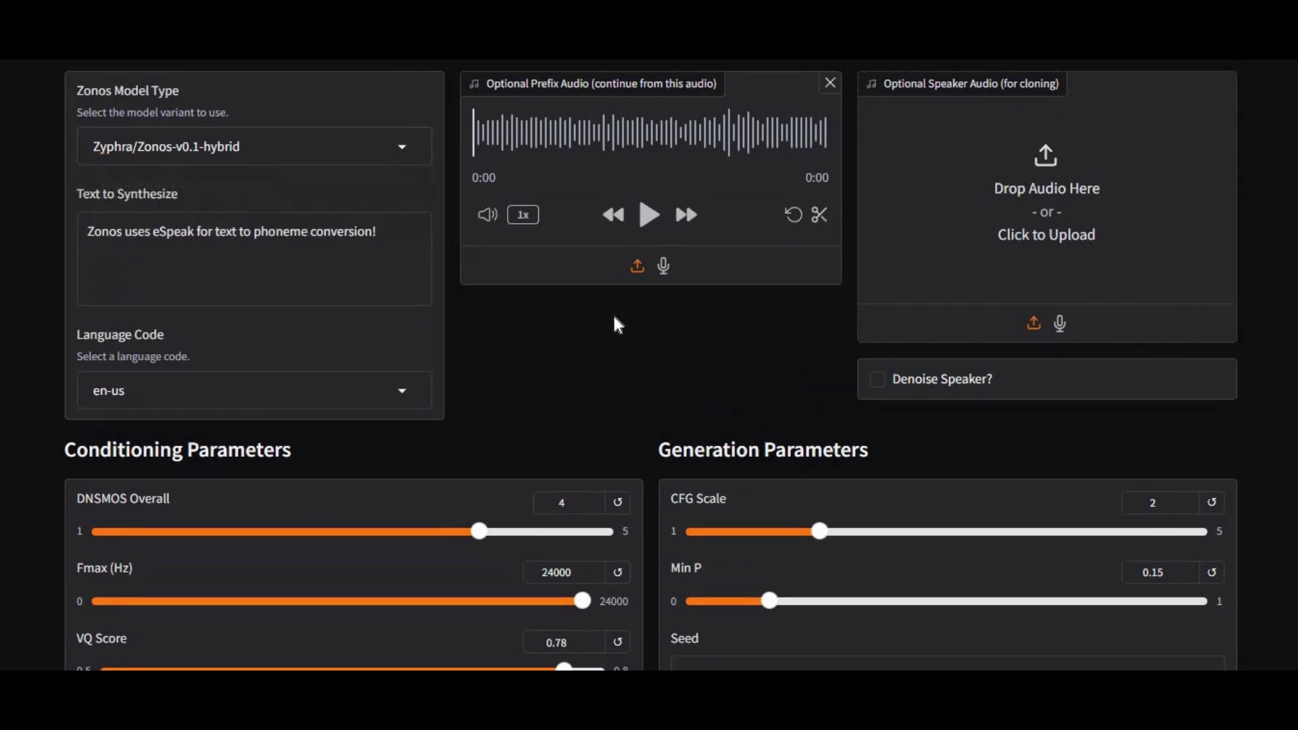
left_click(177, 397)
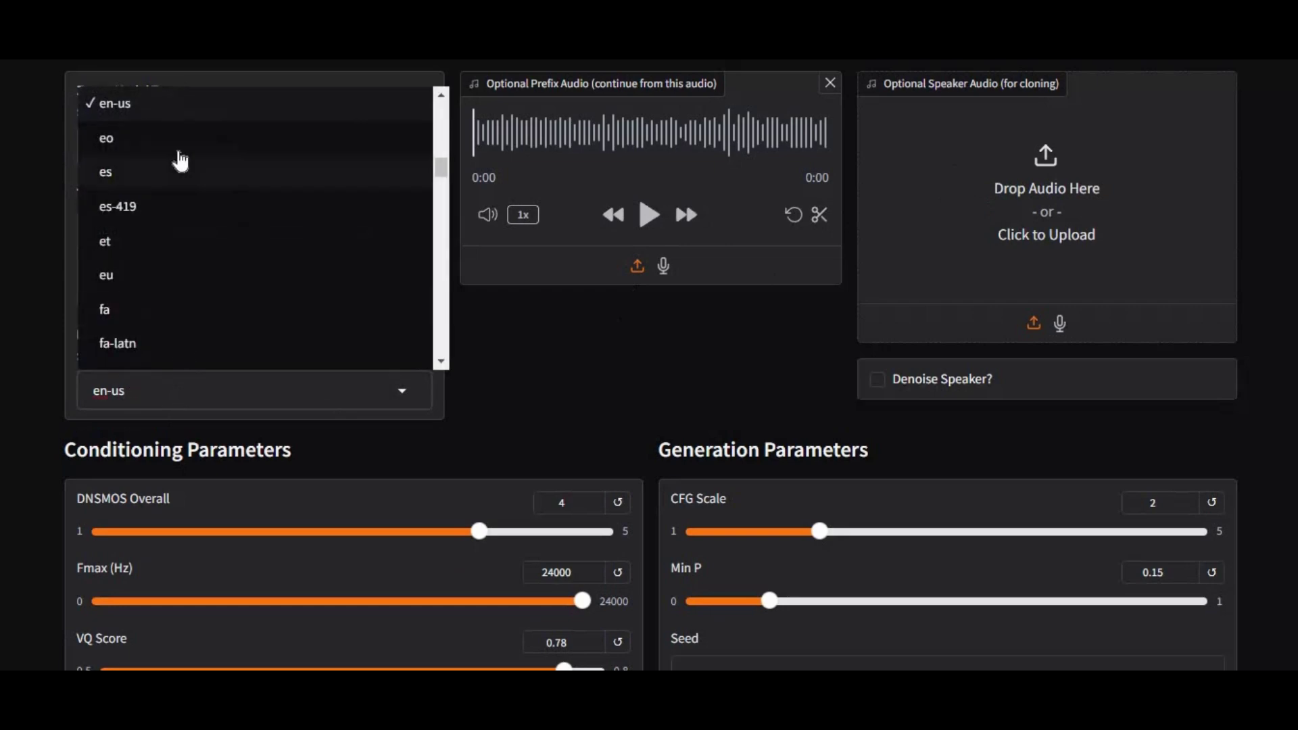
scroll(180, 196, "down", 2)
scroll(177, 201, "down", 10)
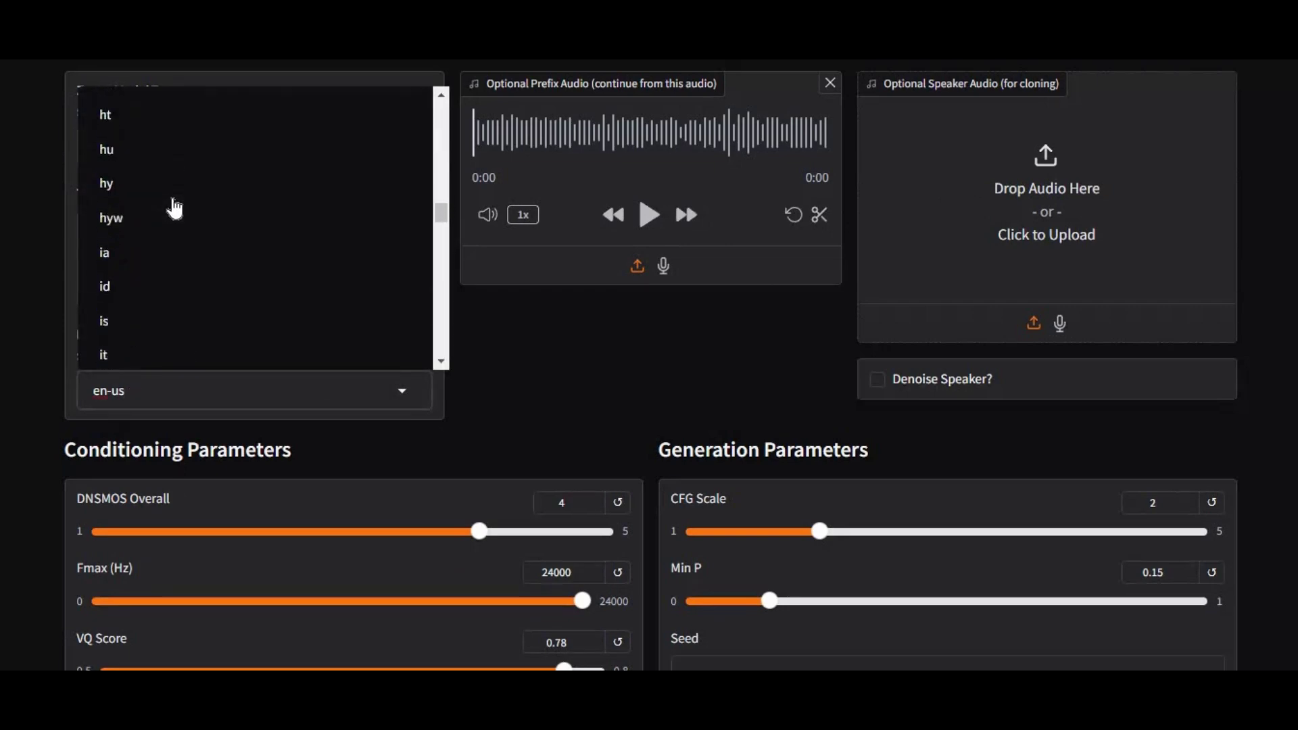
scroll(173, 210, "down", 12)
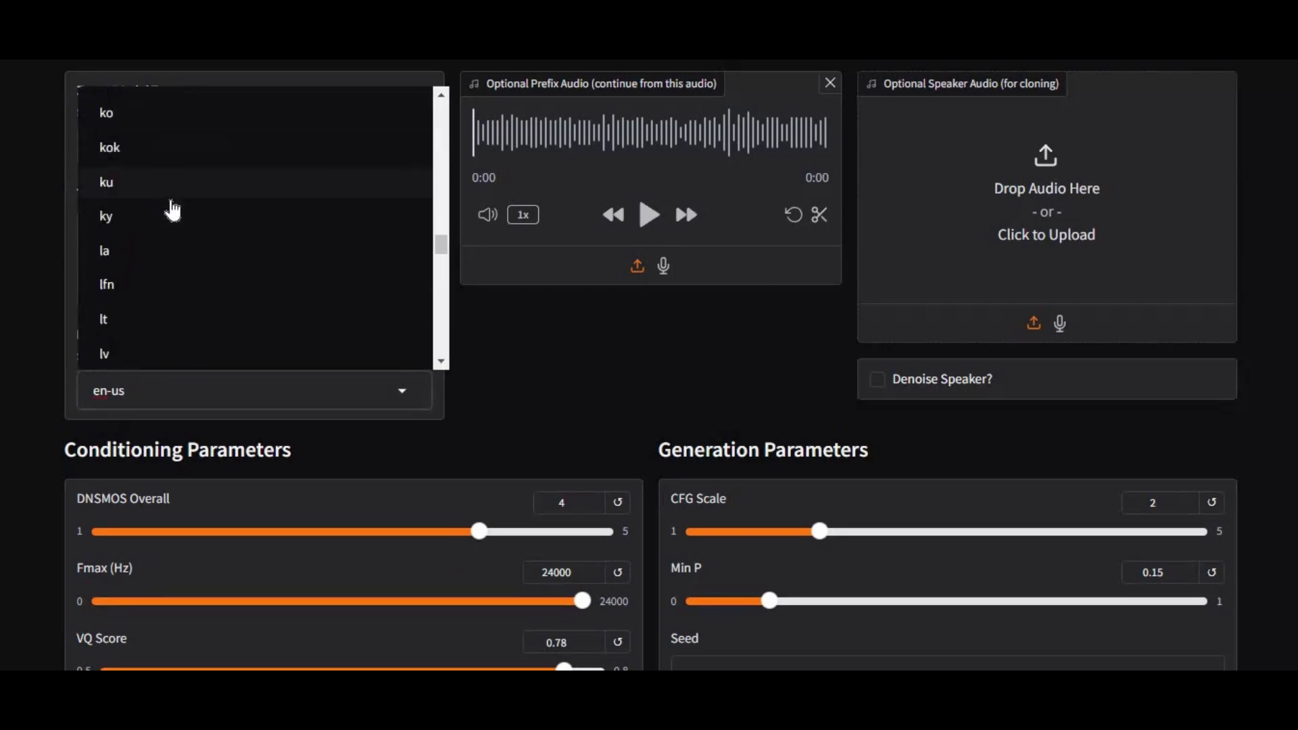
scroll(169, 210, "up", 15)
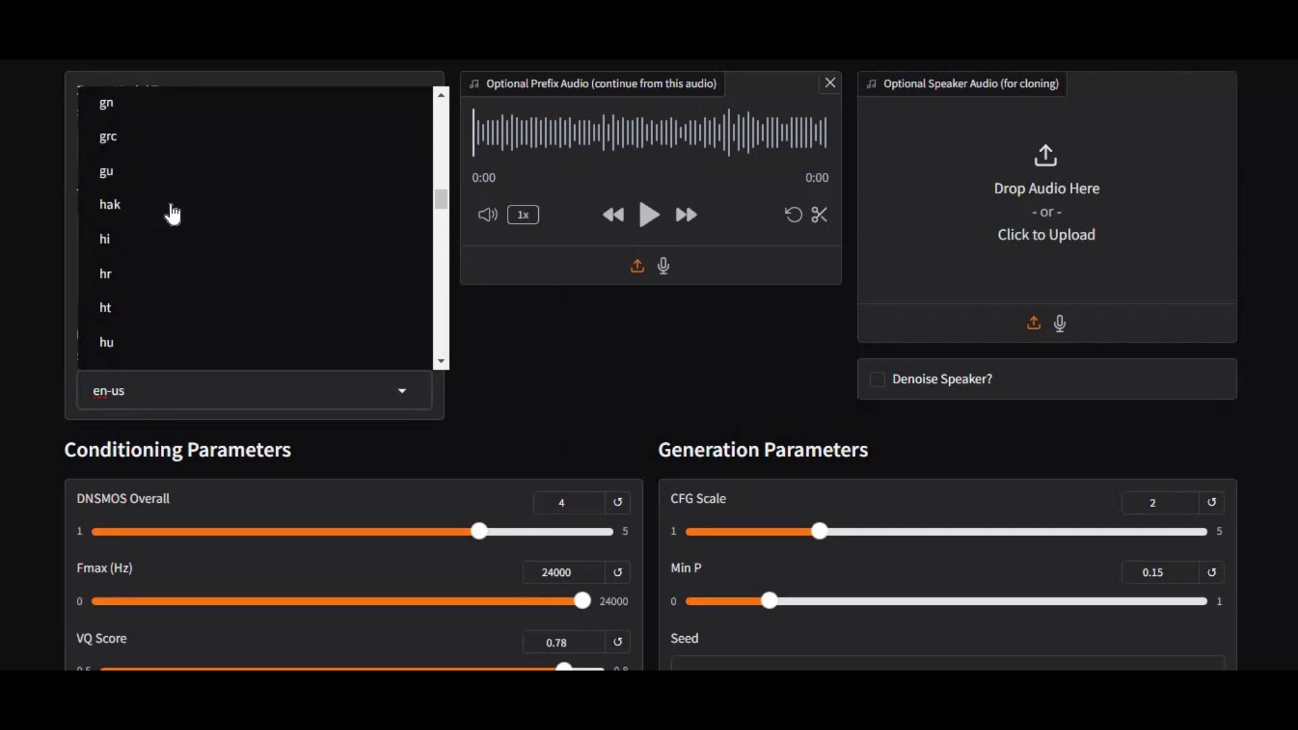
left_click(607, 372)
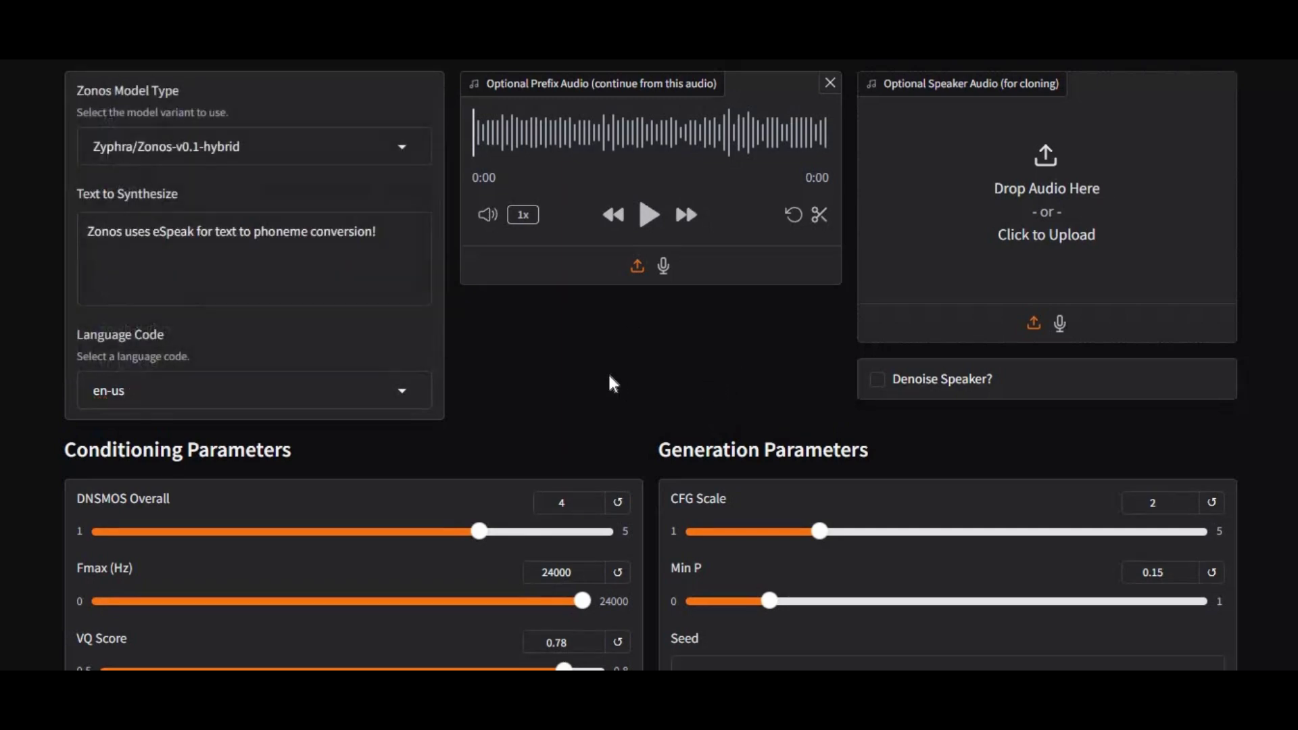
scroll(607, 368, "down", 1)
scroll(611, 380, "down", 2)
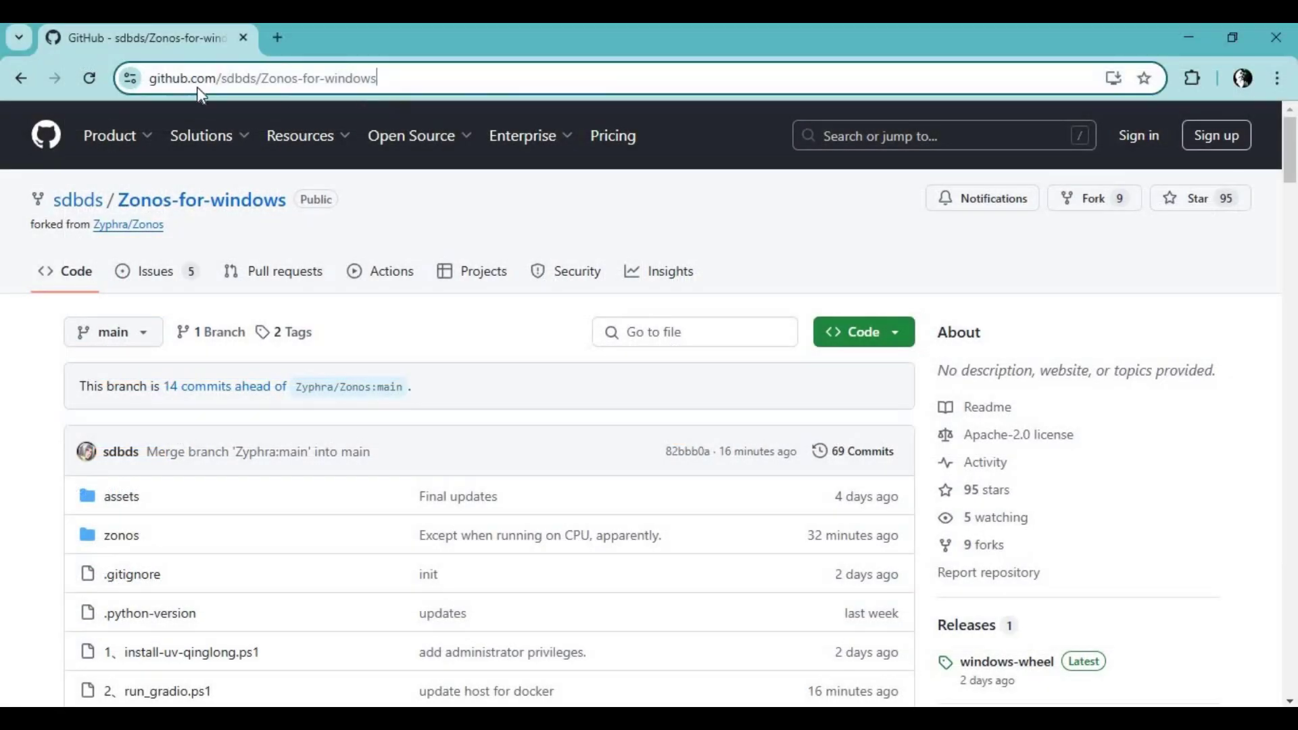
On the Zonos-for-windows repository page, choose Download ZIP from the Code menu
left_click(288, 83)
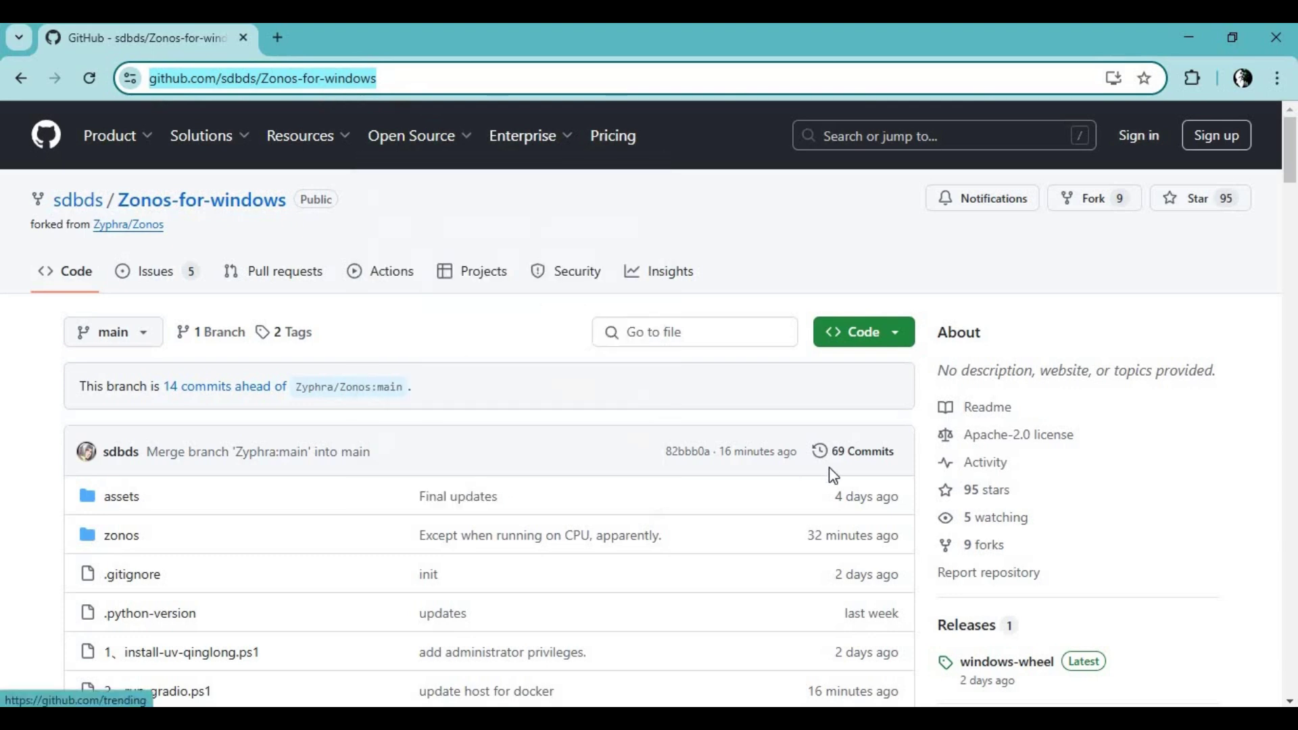
scroll(834, 476, "down", 3)
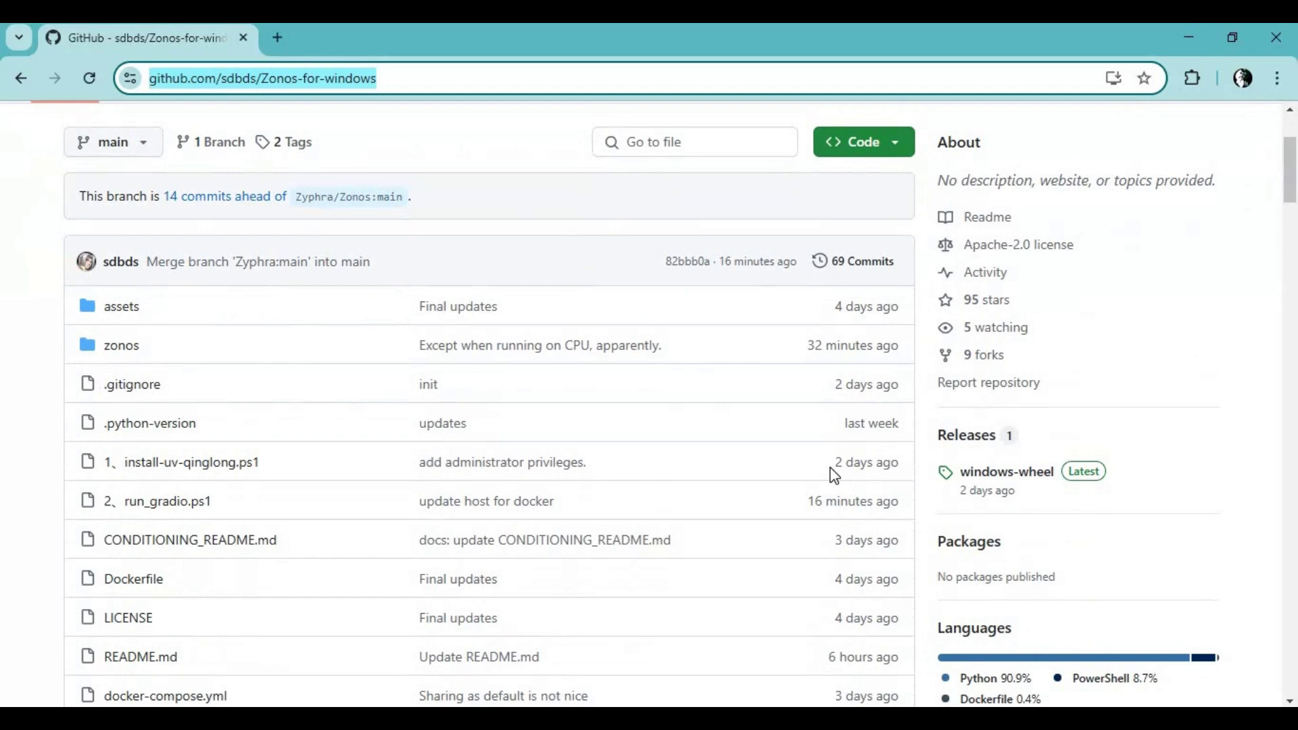
scroll(834, 476, "down", 9)
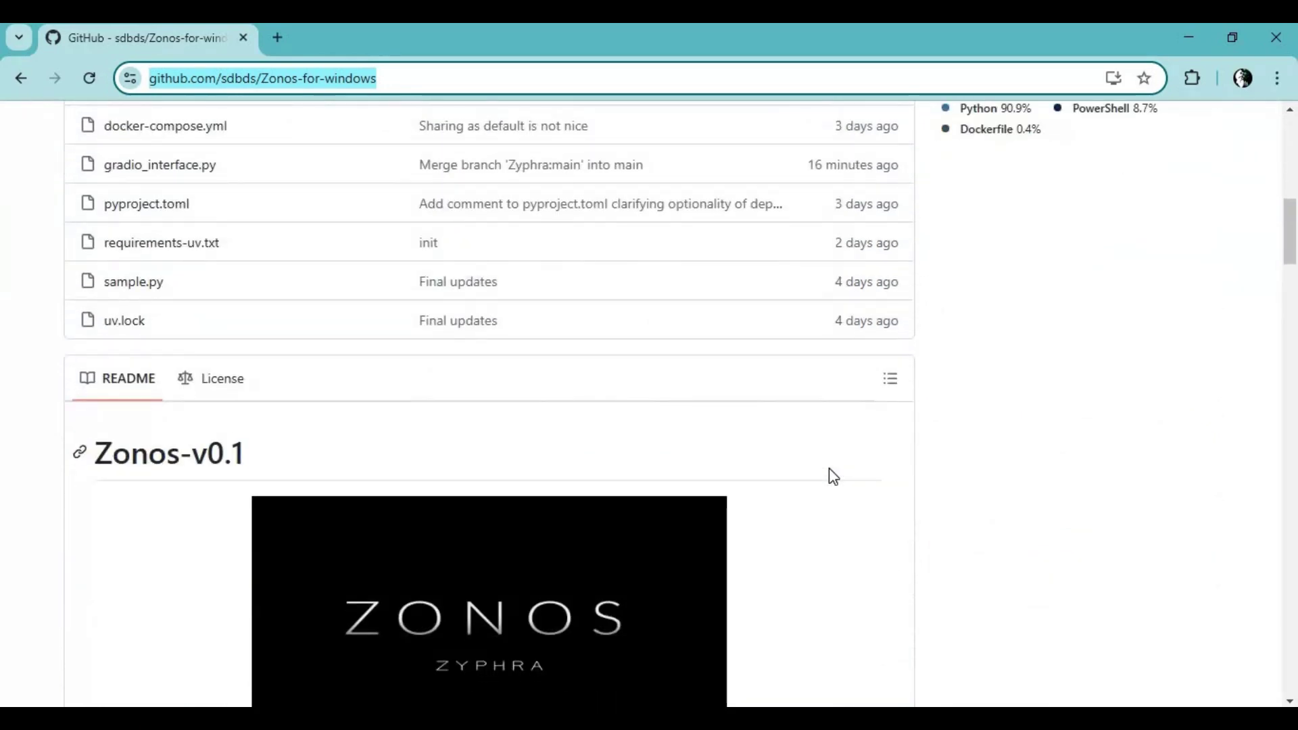
scroll(833, 477, "down", 8)
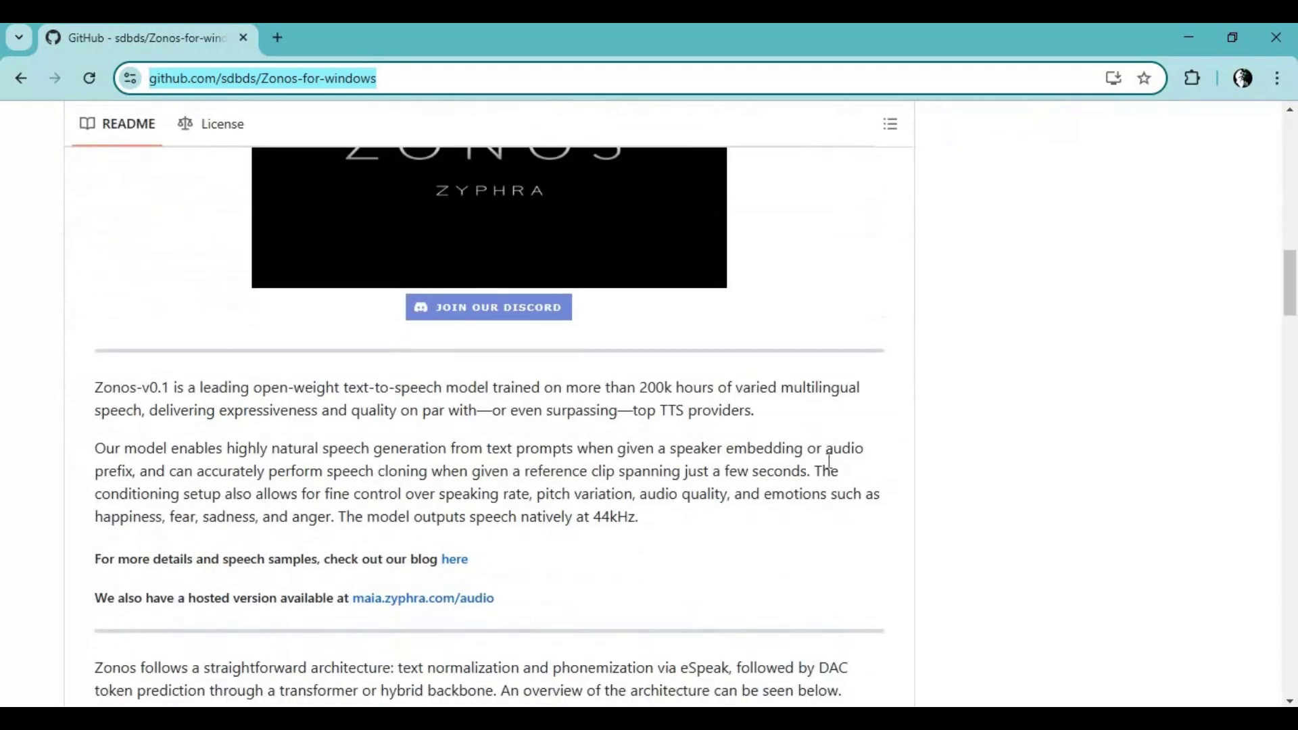
scroll(830, 455, "down", 7)
scroll(831, 464, "up", 20)
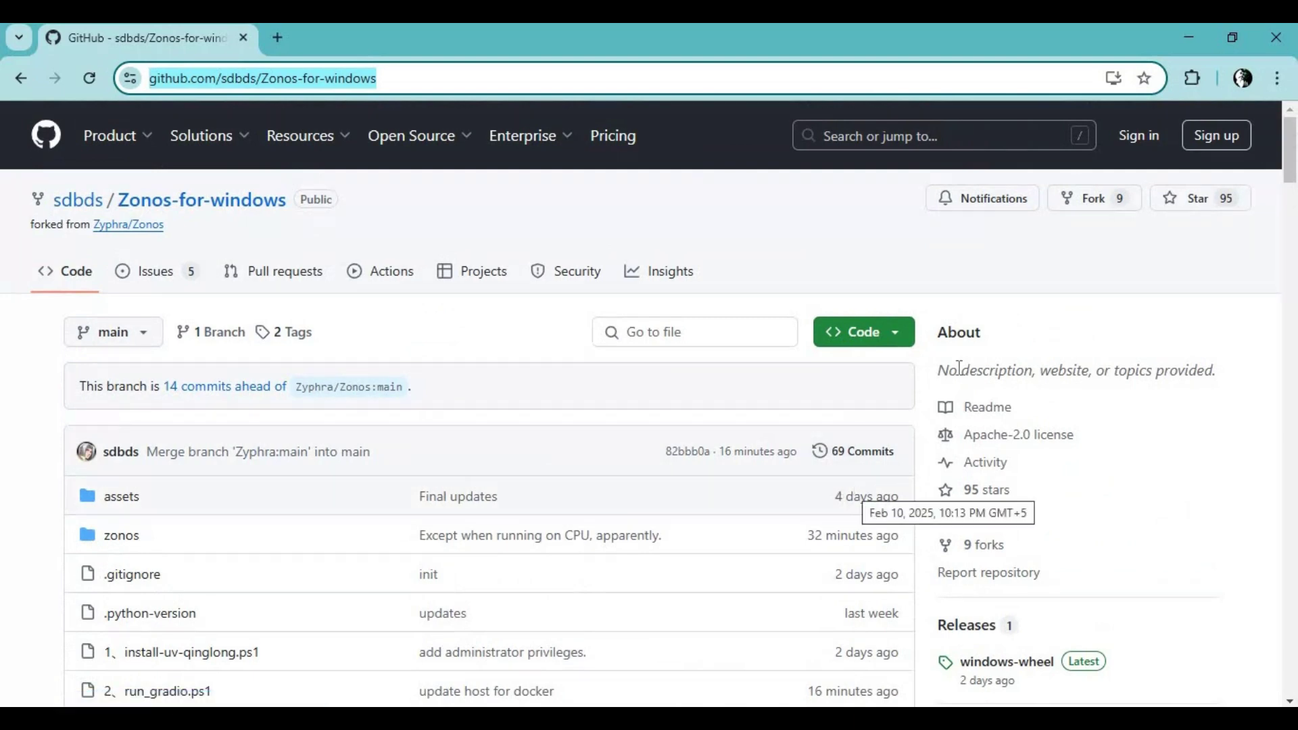
left_click(893, 346)
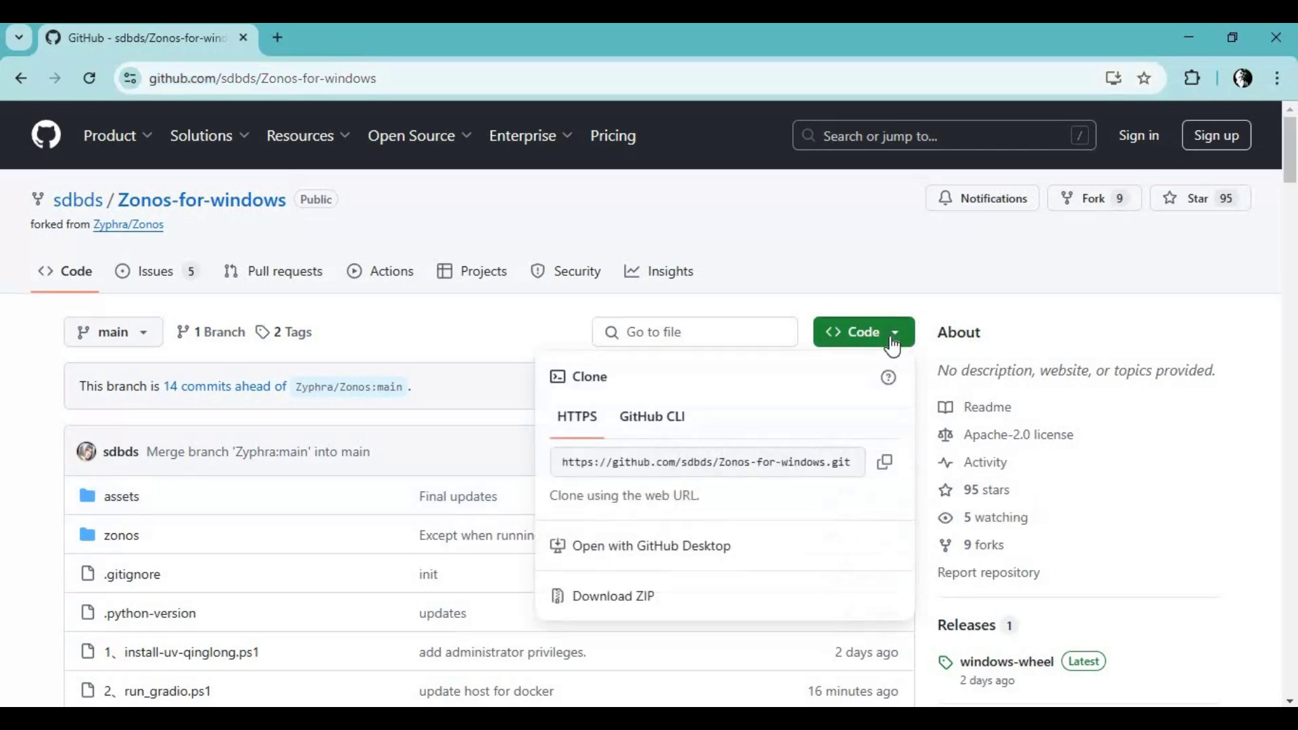
left_click(632, 607)
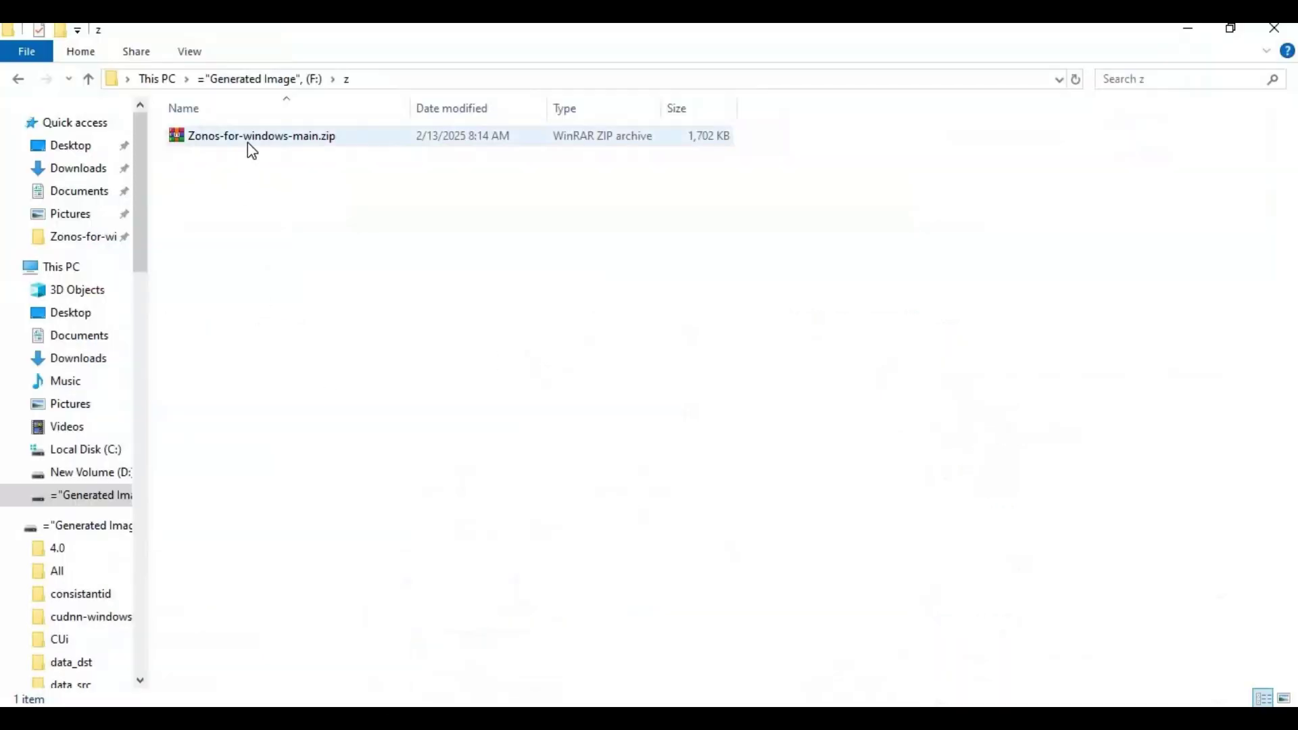
Extract Zonos-for-windows-main.zip here and open the resulting 16-item Zonos-for-windows-main folder
right_click(247, 142)
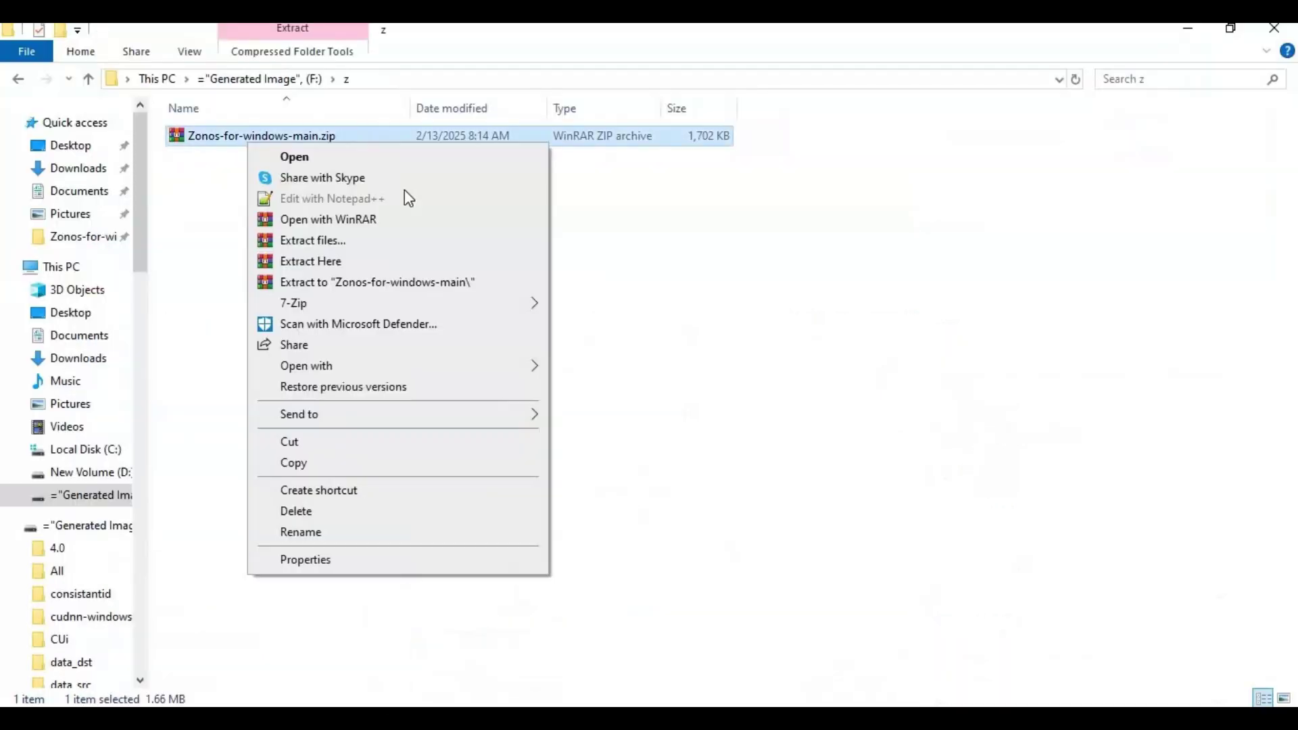
left_click(356, 260)
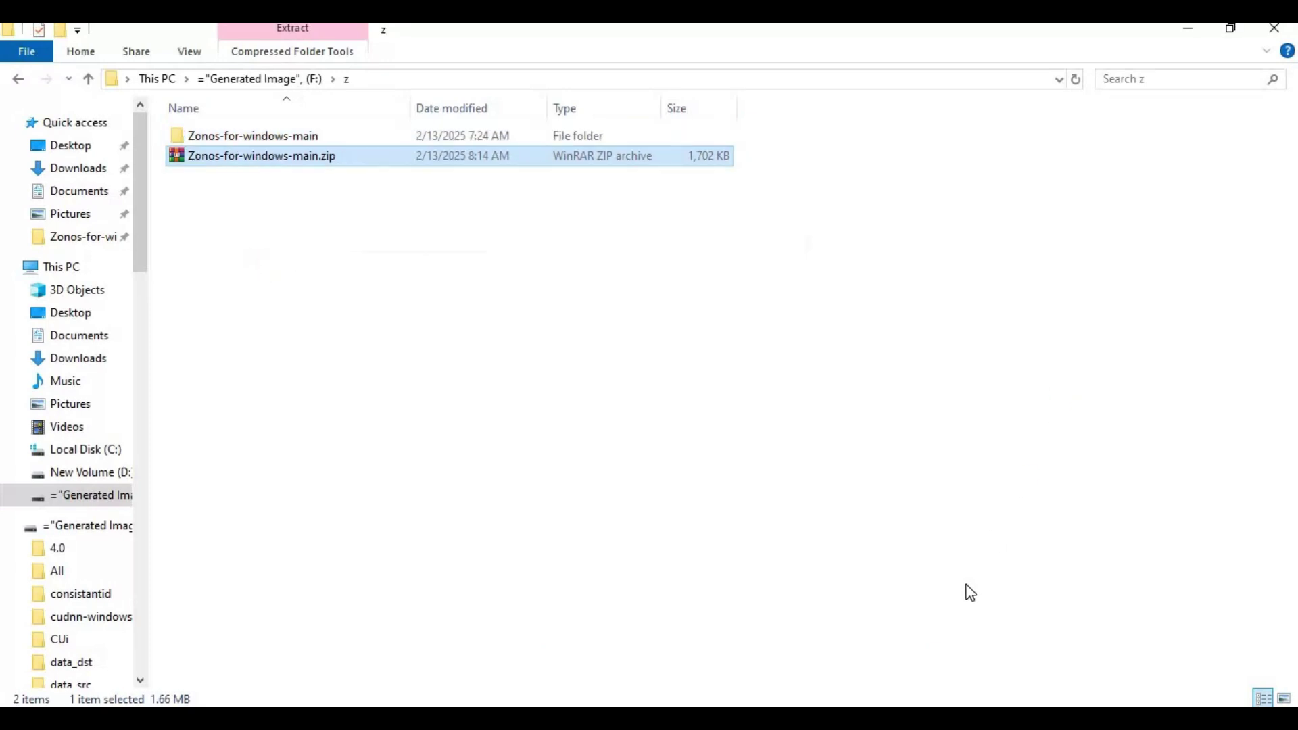
left_click(236, 172)
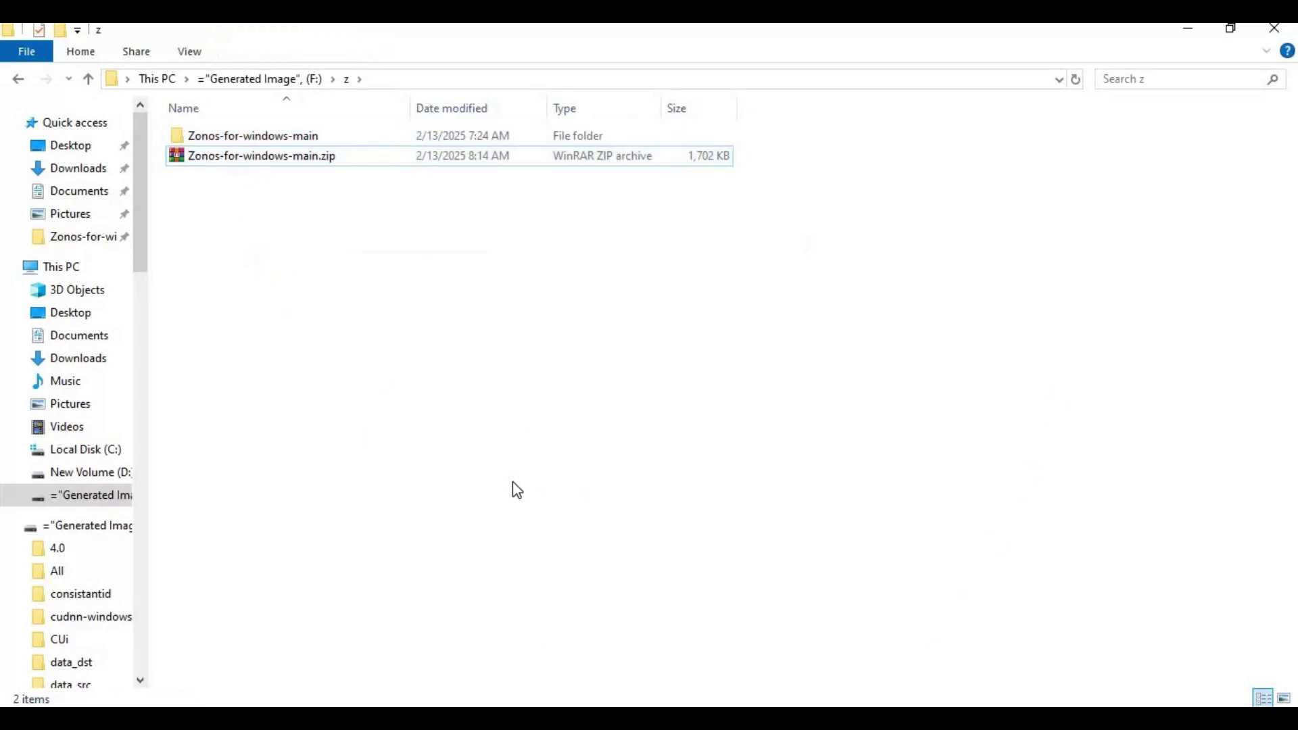
double_click(269, 133)
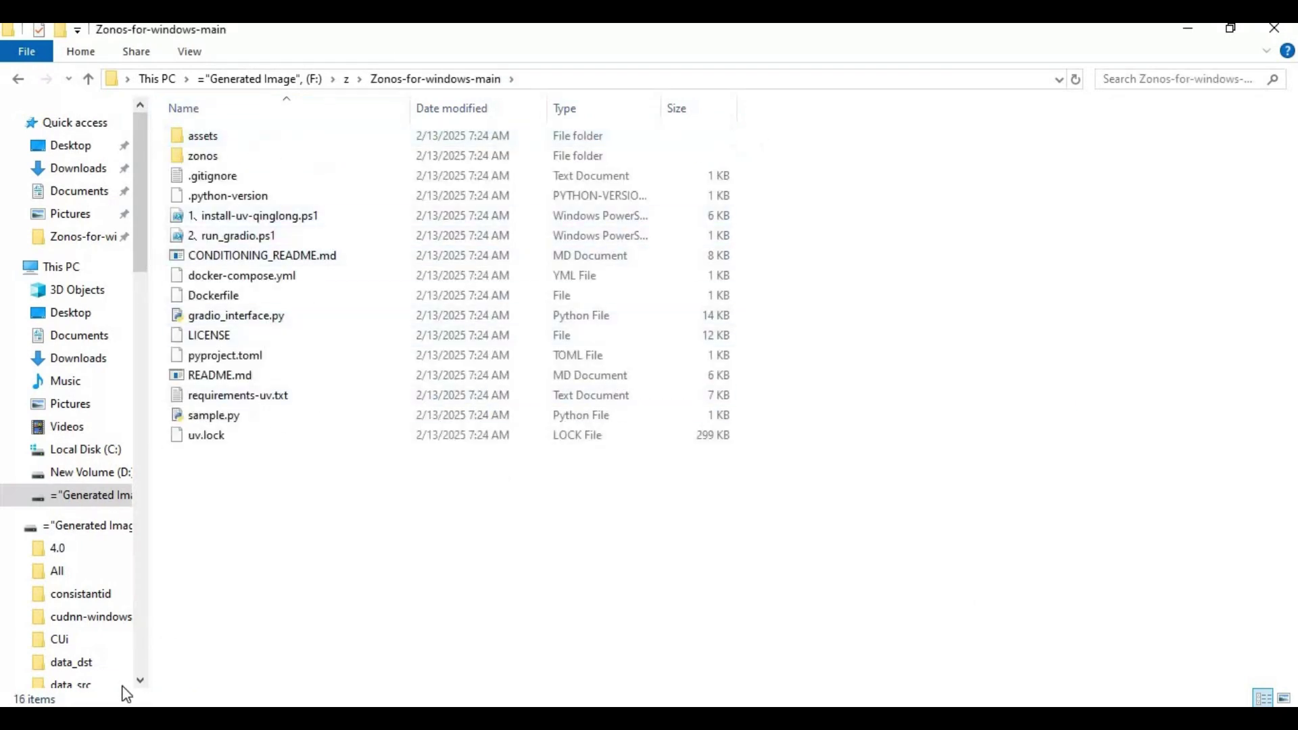
Launch a maximized administrator PowerShell from search, then return to the GitHub page
key("super")
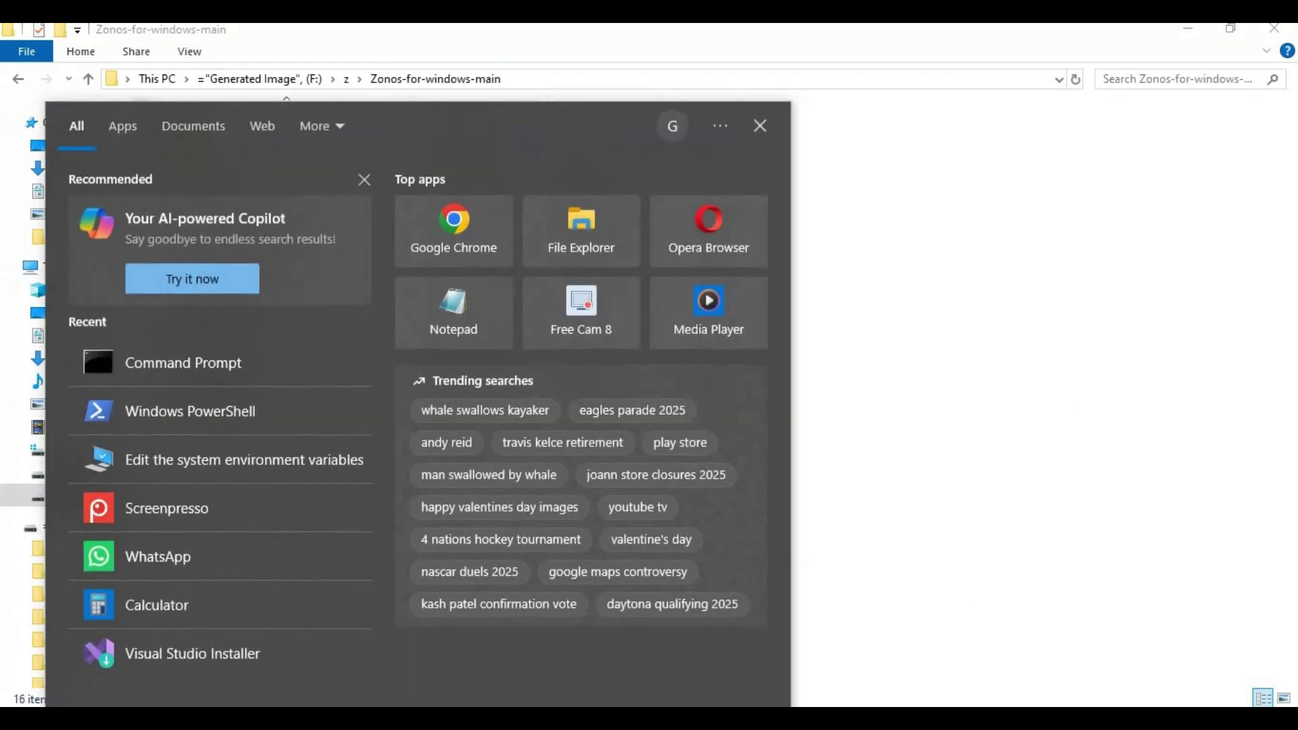
type("powr")
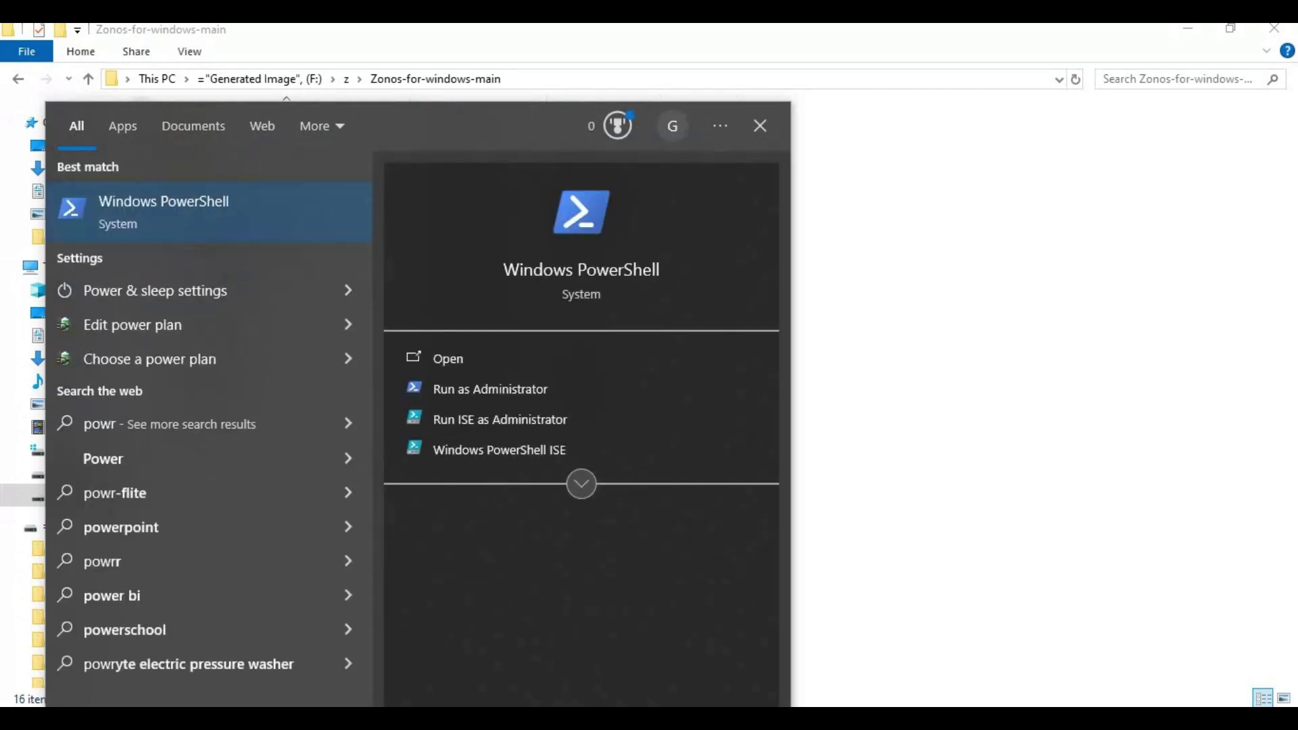
left_click(502, 390)
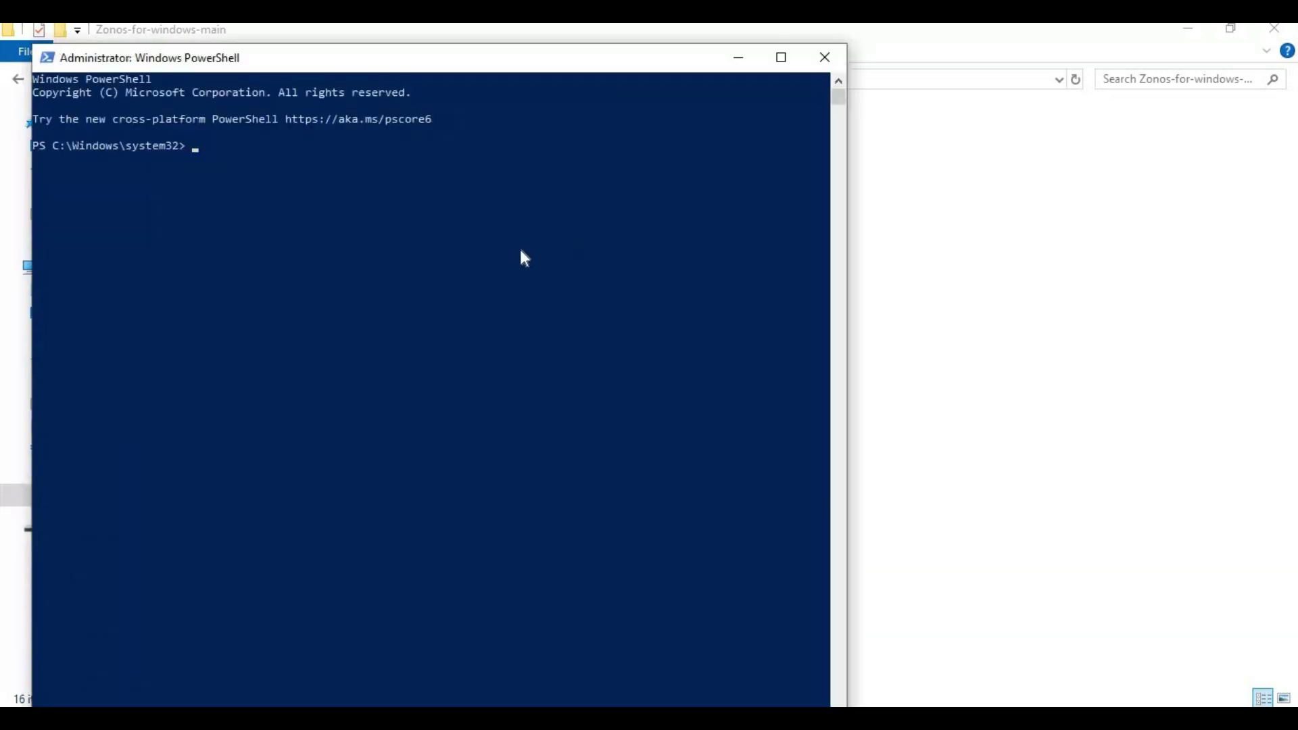
left_click(781, 58)
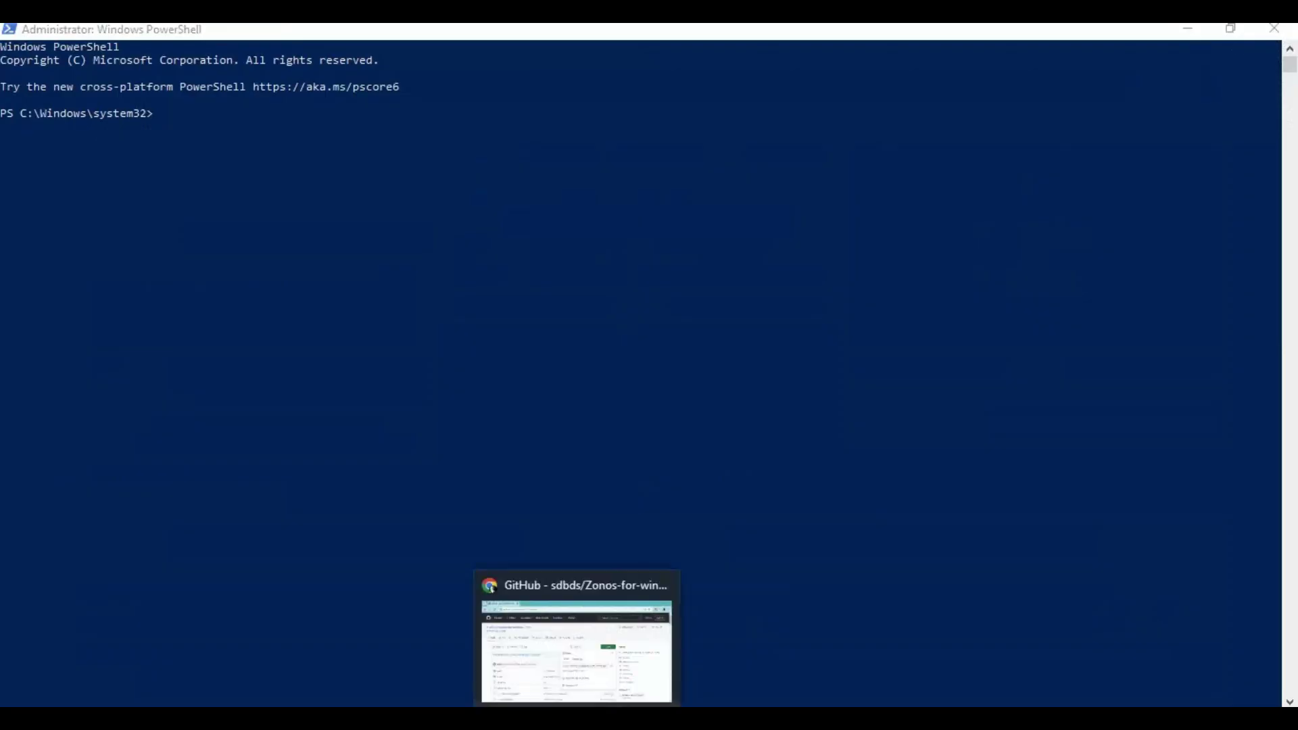
left_click(577, 636)
Find the README's Windows Installation block and copy 'Set-ExecutionPolicy Unrestricted'
scroll(411, 448, "down", 15)
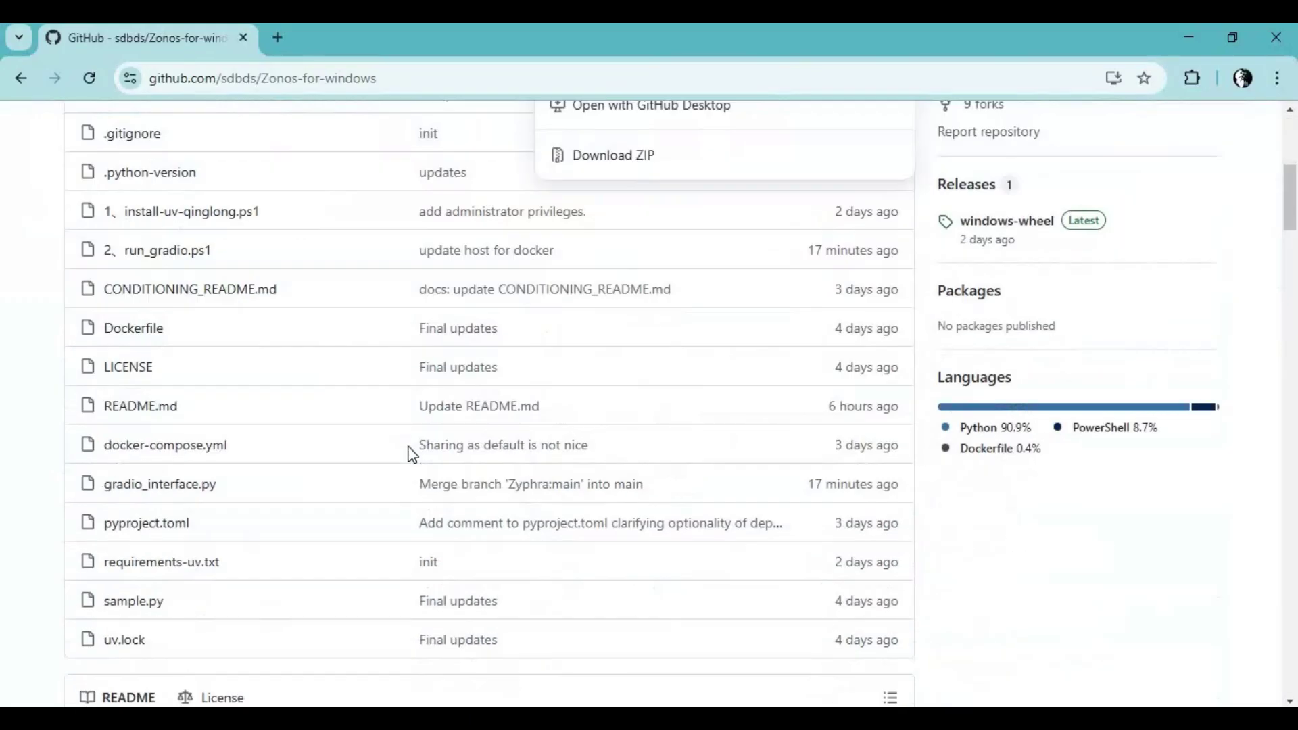
scroll(407, 438, "down", 20)
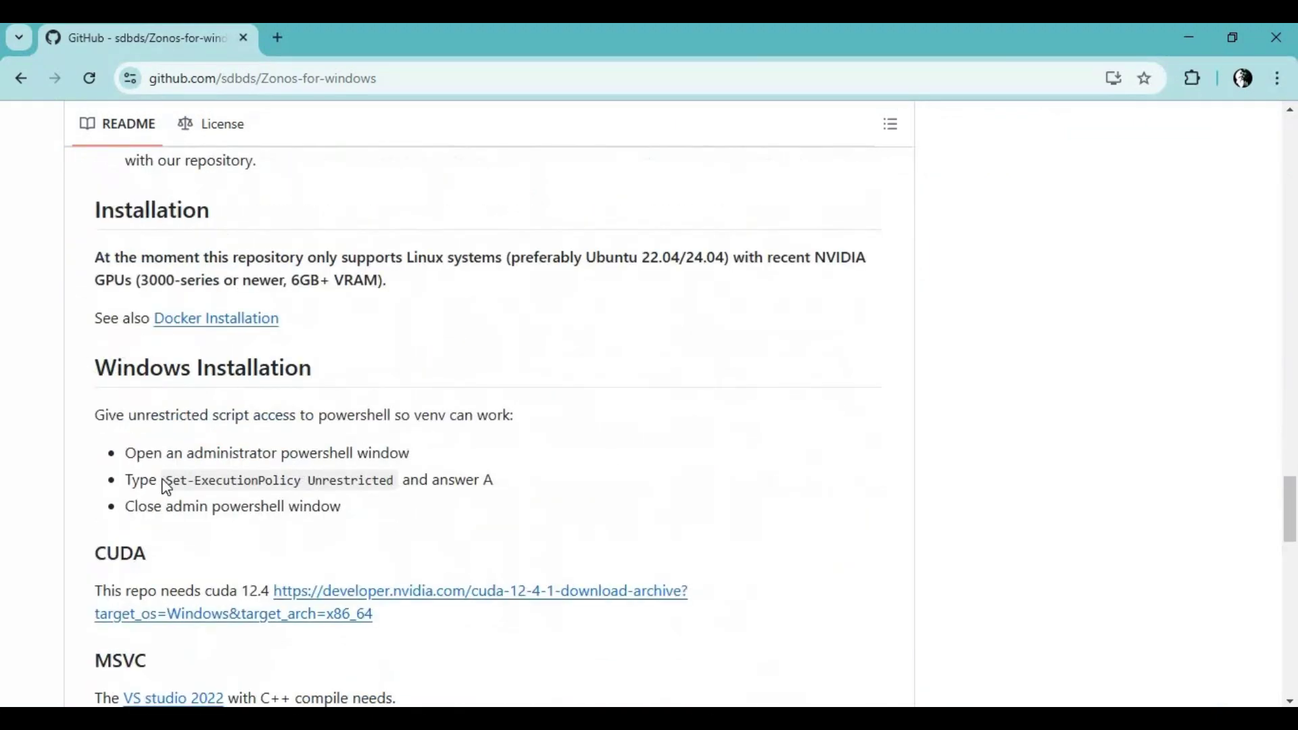
key("Home")
scroll(221, 486, "down", 15)
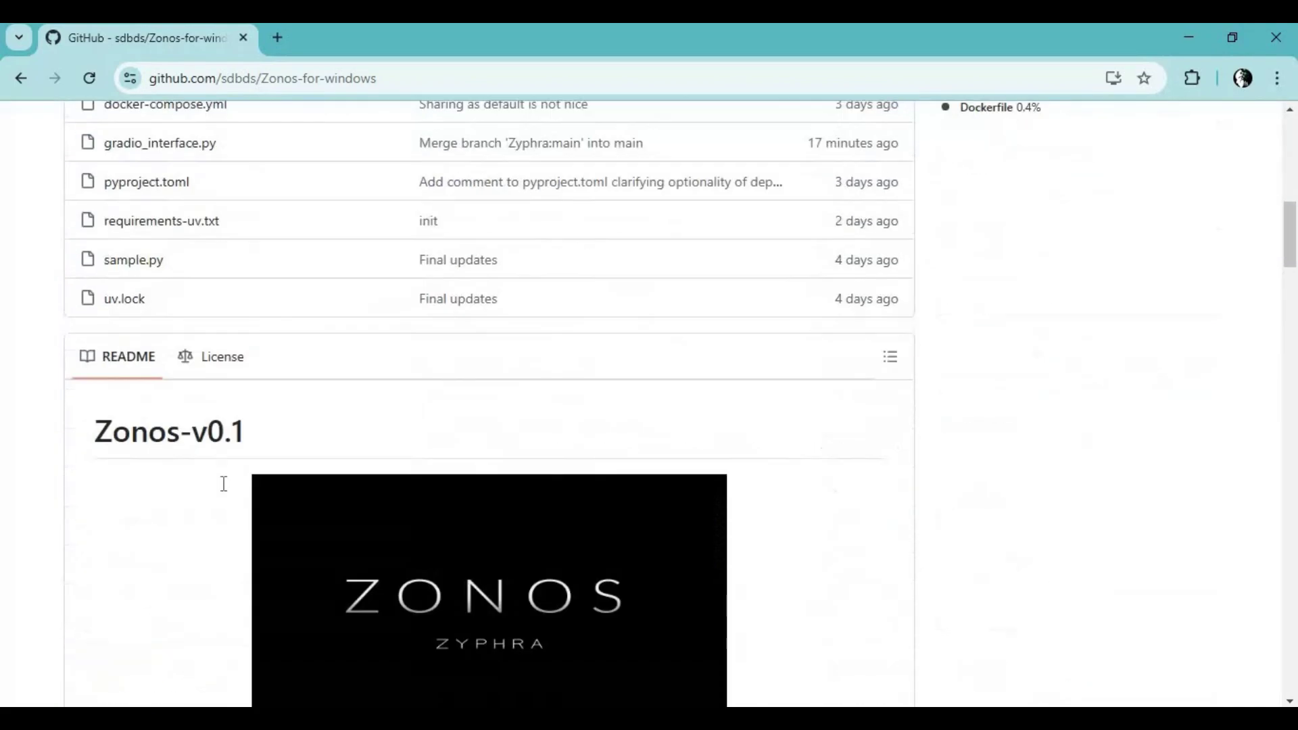
scroll(225, 480, "down", 15)
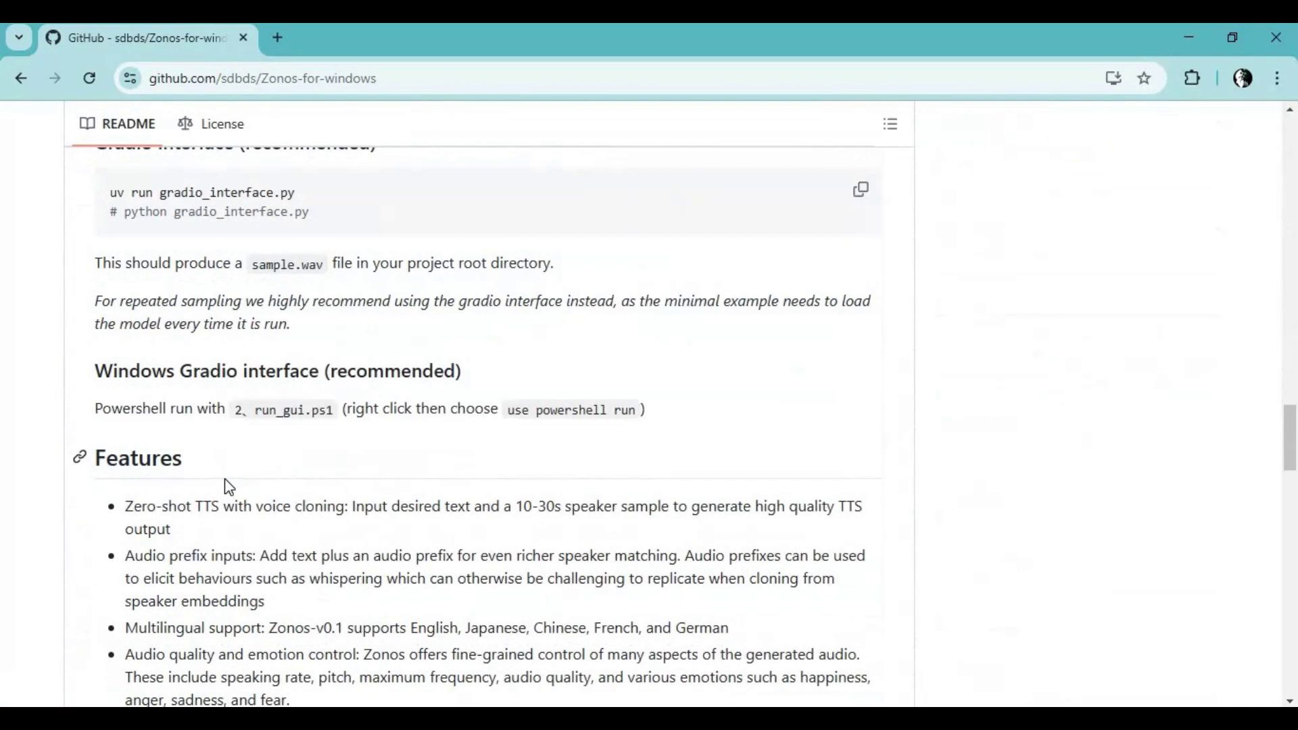
scroll(226, 476, "down", 2)
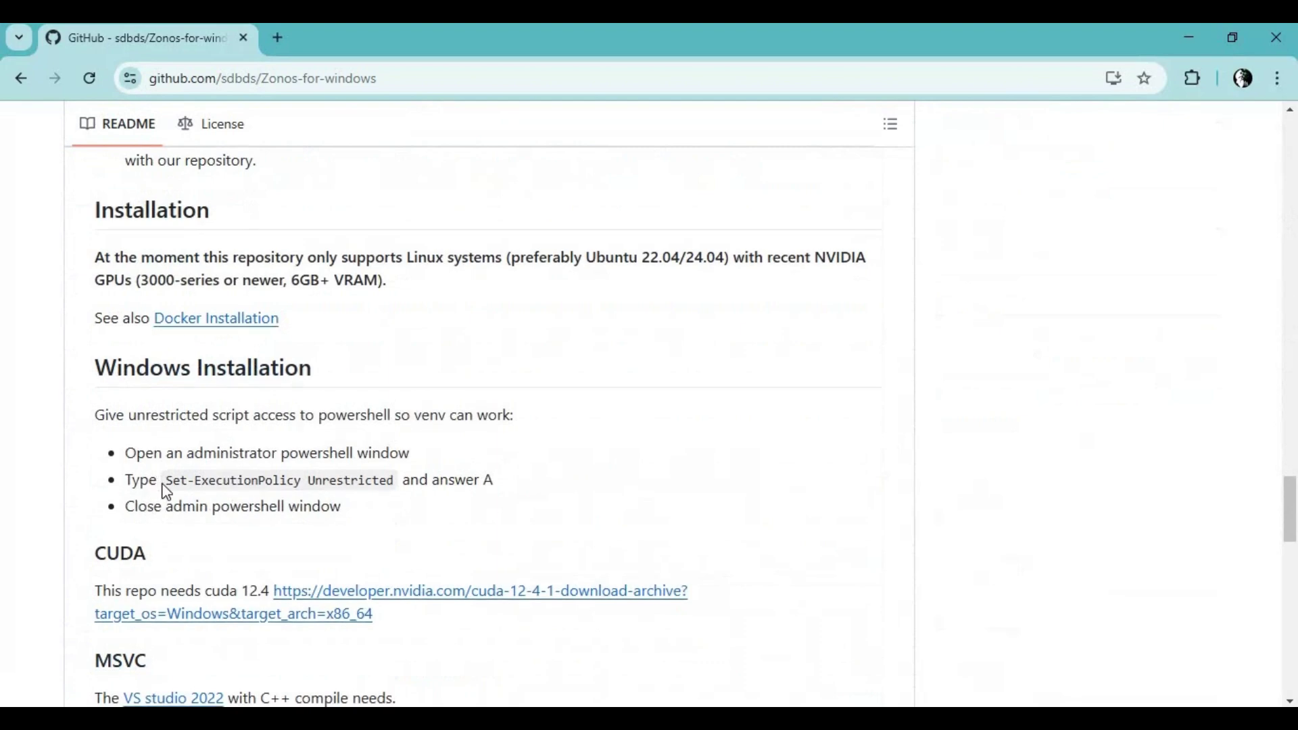
mouse_move(165, 482)
left_mouse_down()
mouse_move(387, 482)
mouse_move(131, 509)
mouse_move(169, 481)
left_mouse_up()
right_click(390, 467)
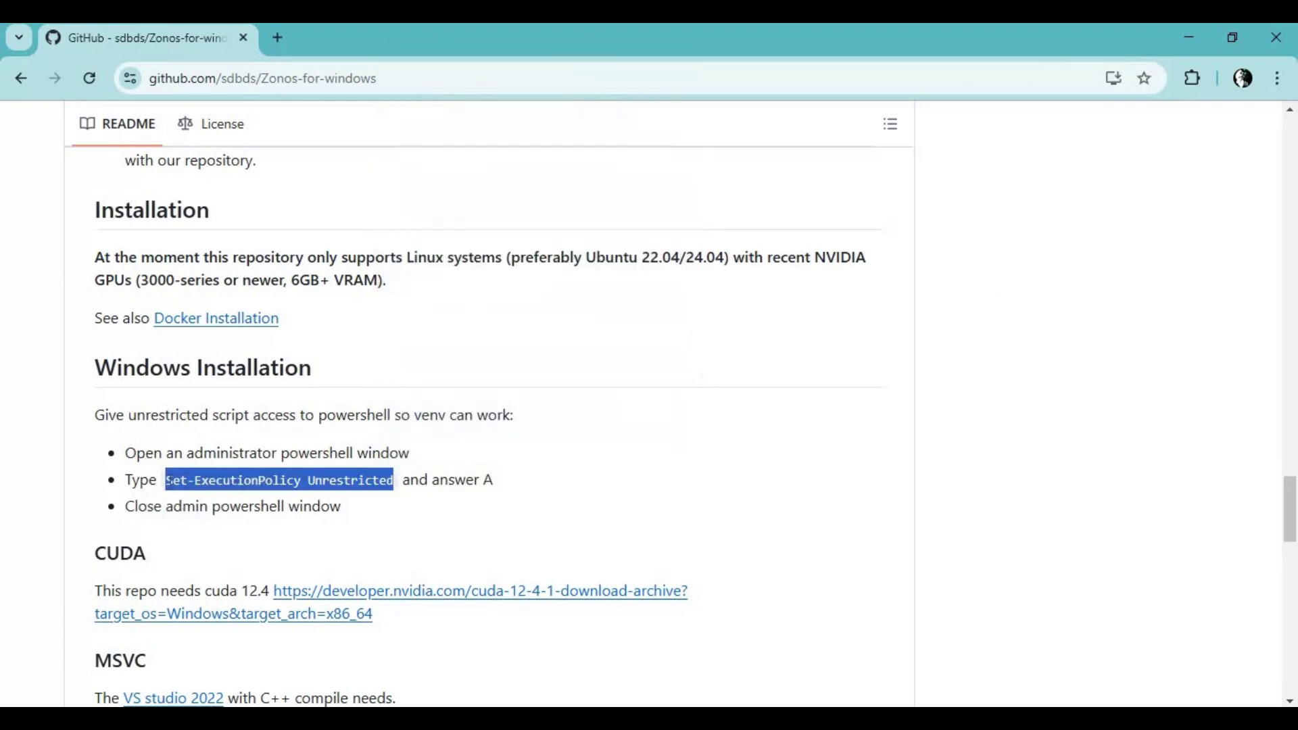
right_click(200, 492)
left_click(233, 505)
Paste Set-ExecutionPolicy Unrestricted into the admin PowerShell, answer A (Yes to All), and close it
mouse_move(626, 719)
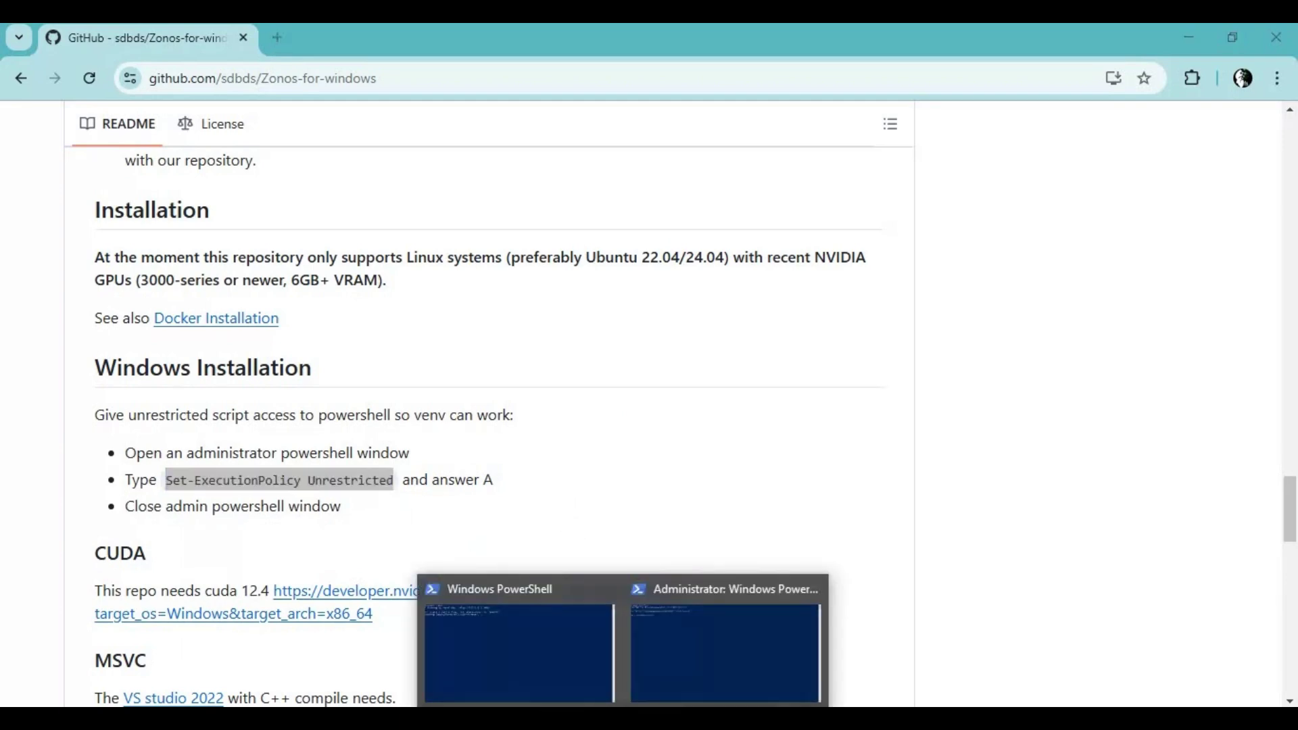
left_click(691, 676)
key("ctrl+v")
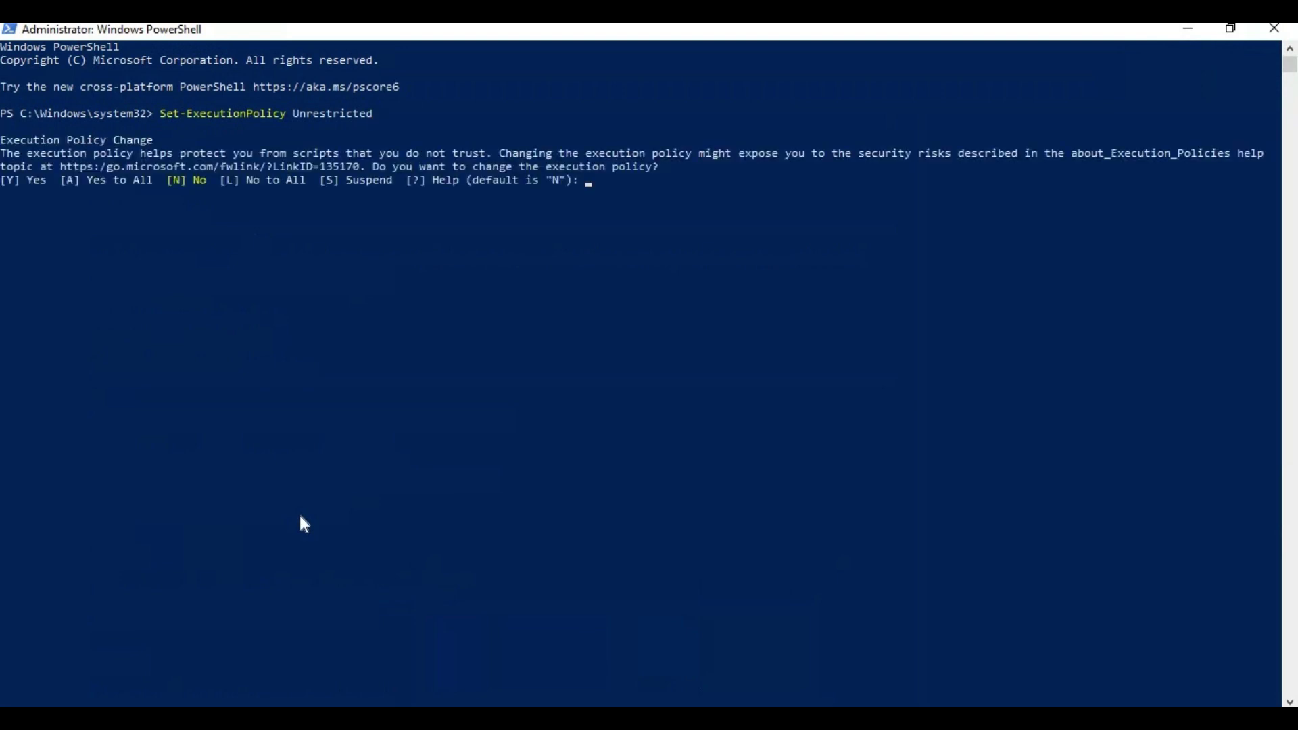
key("Return")
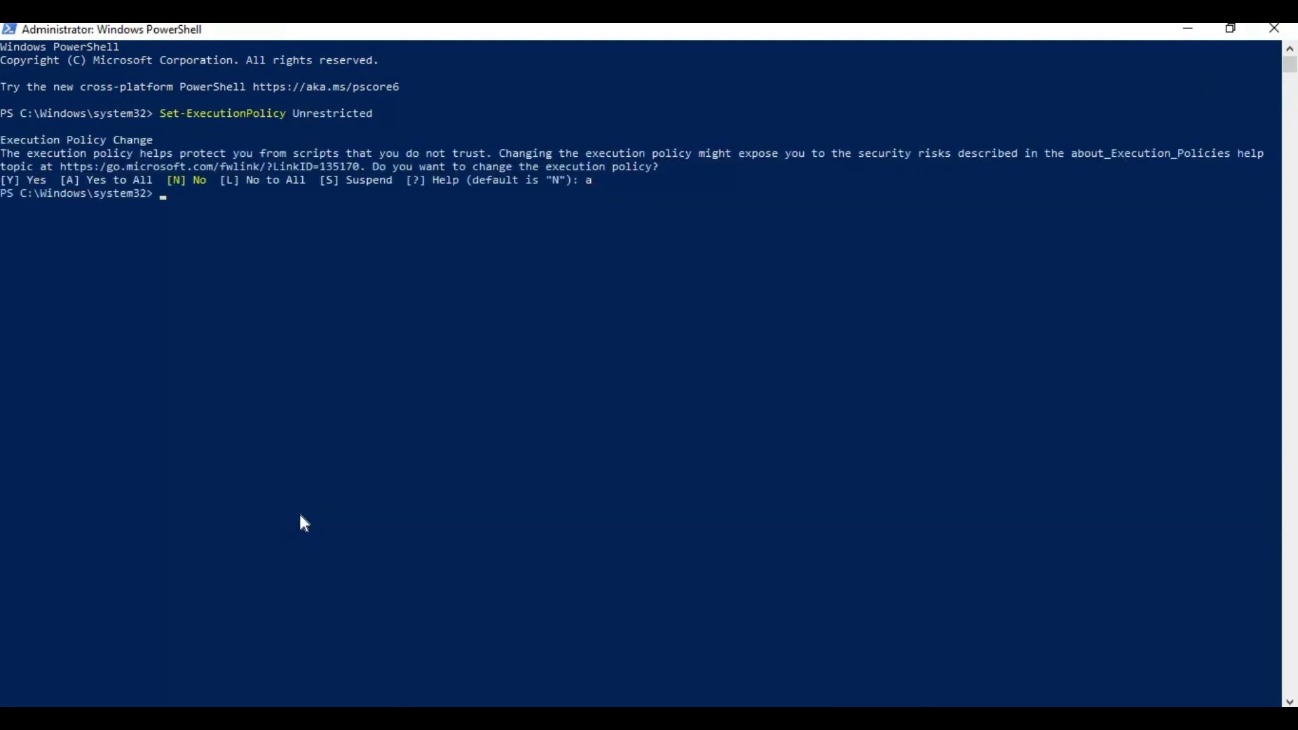
left_click(1274, 29)
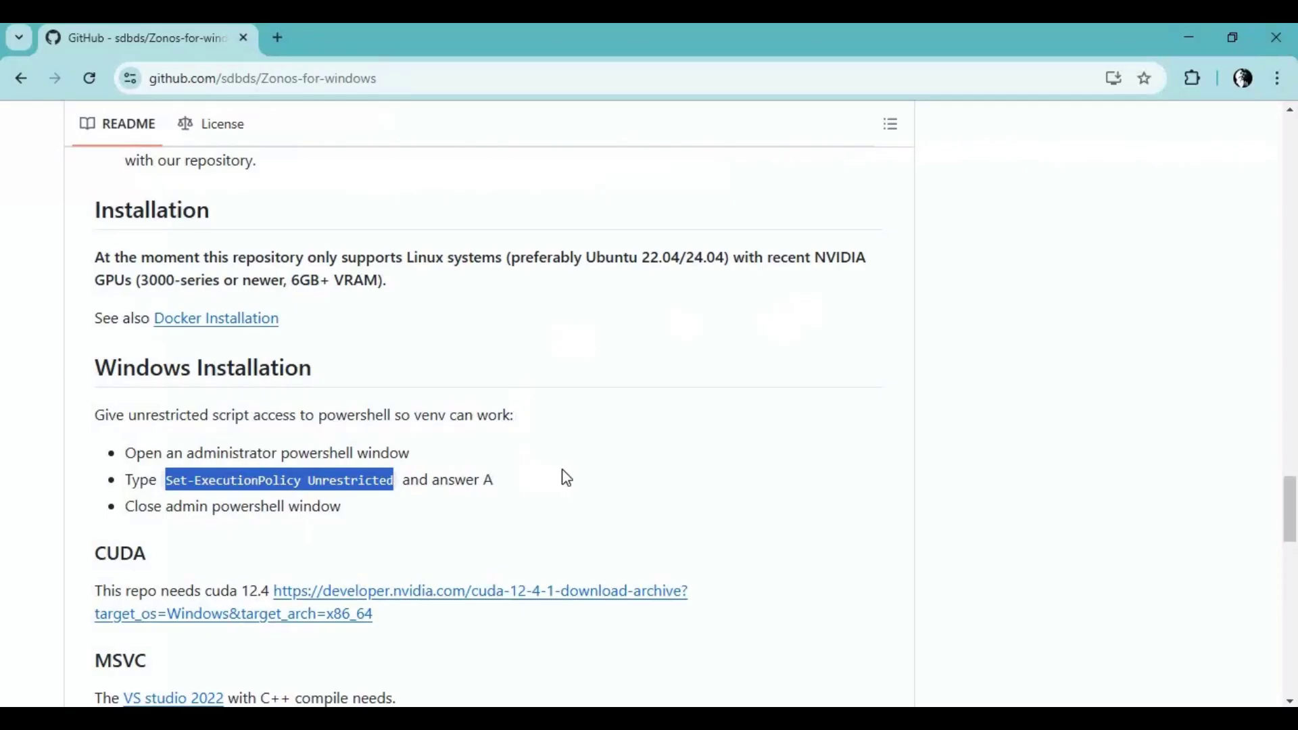
Run 1、install-uv-qinglong.ps1 from the Zonos-for-windows-main folder with PowerShell
key("alt+Tab")
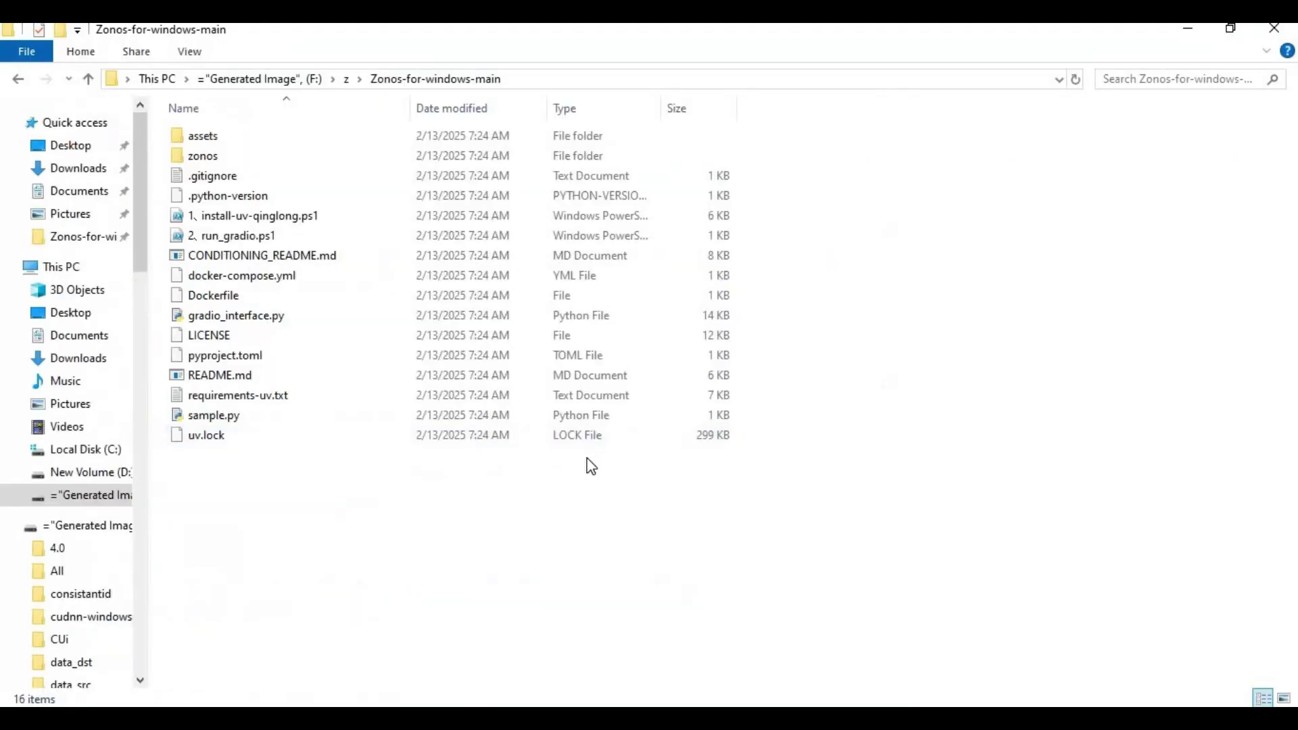
left_click(252, 218)
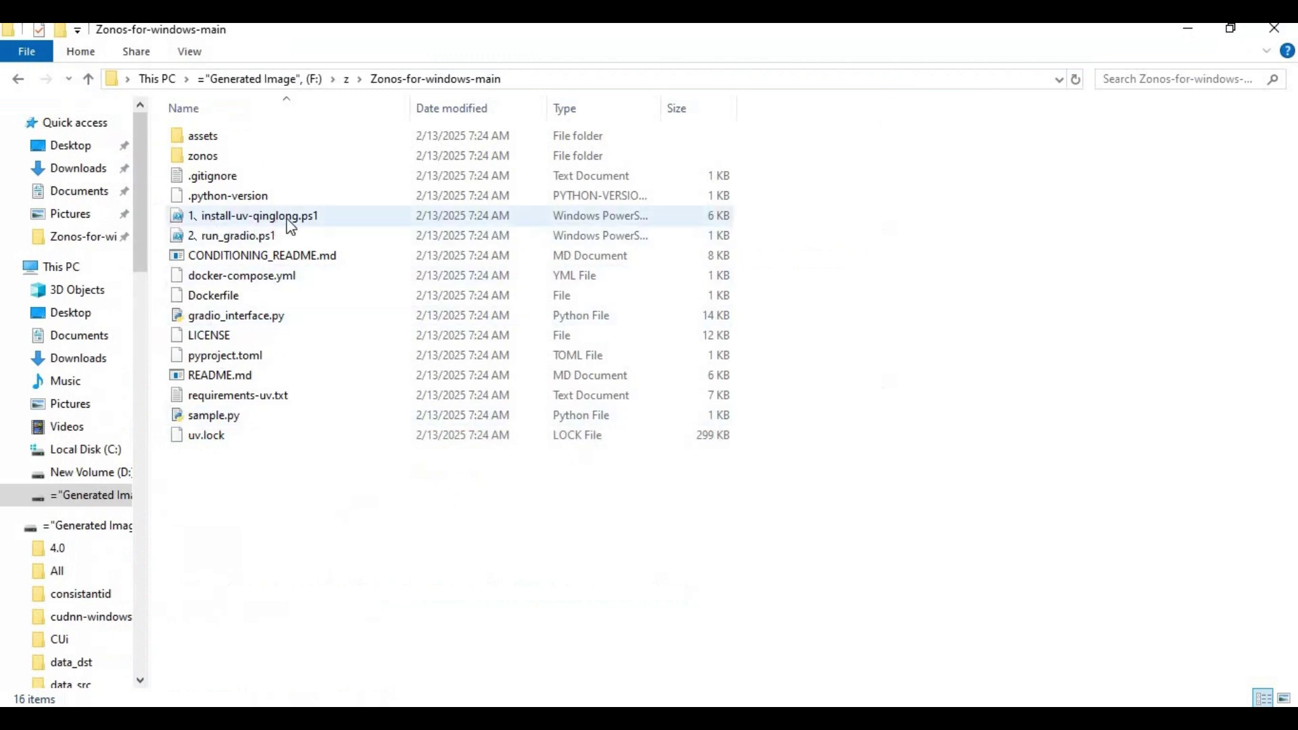
right_click(264, 215)
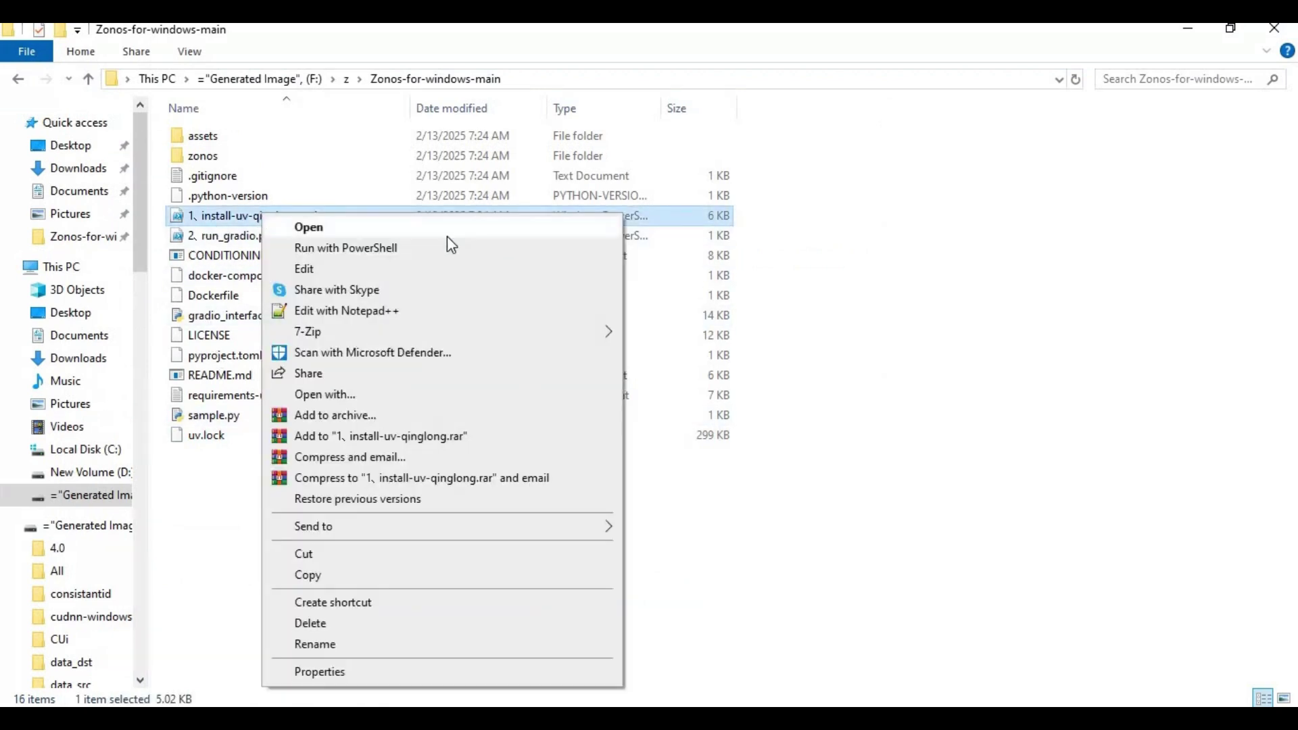
left_click(371, 249)
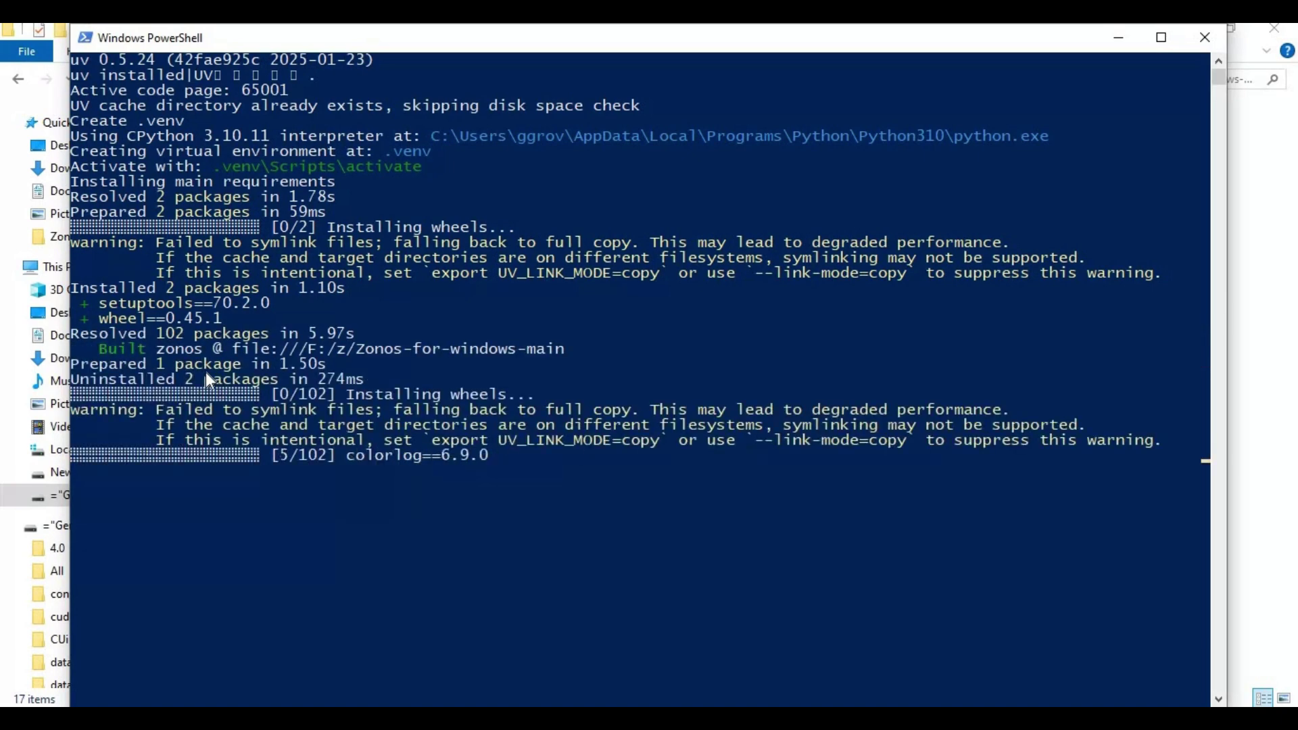
Maximize the installer console, confirm 'Install finished', and close the window
key("super+Up")
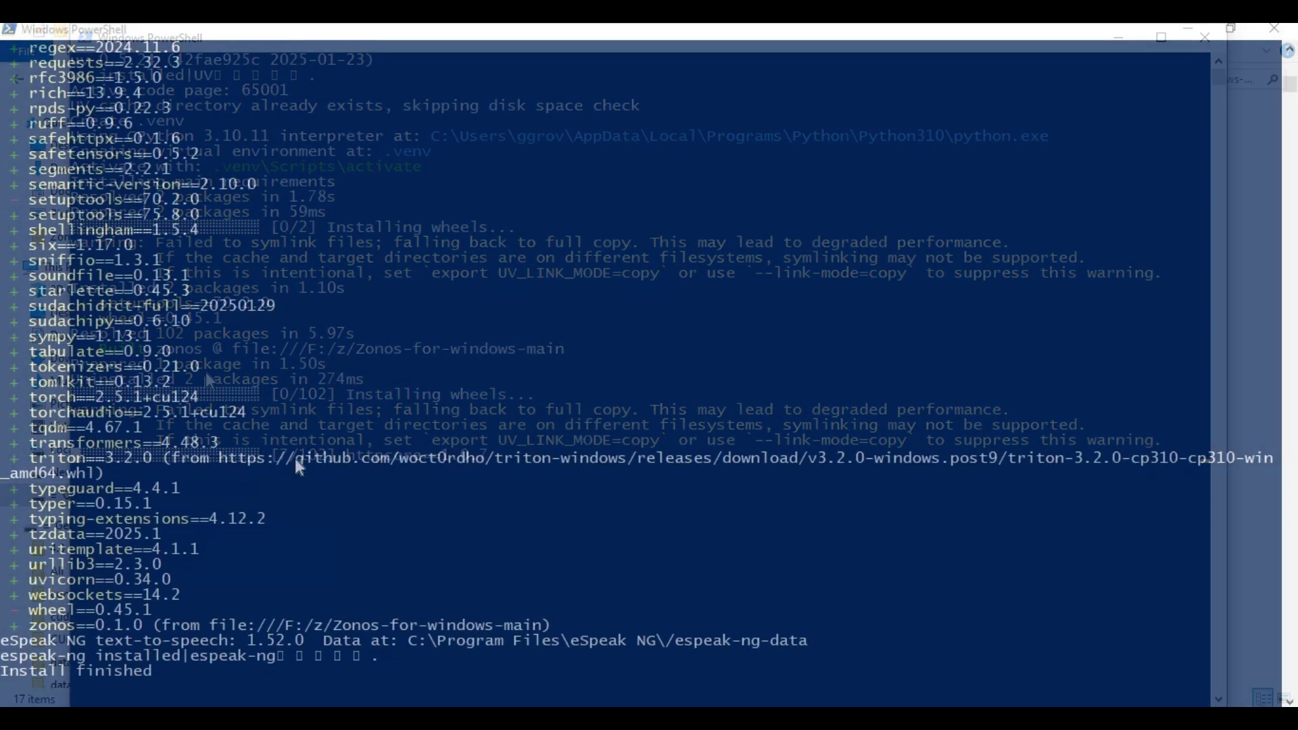
left_click_drag(3, 672, 147, 672)
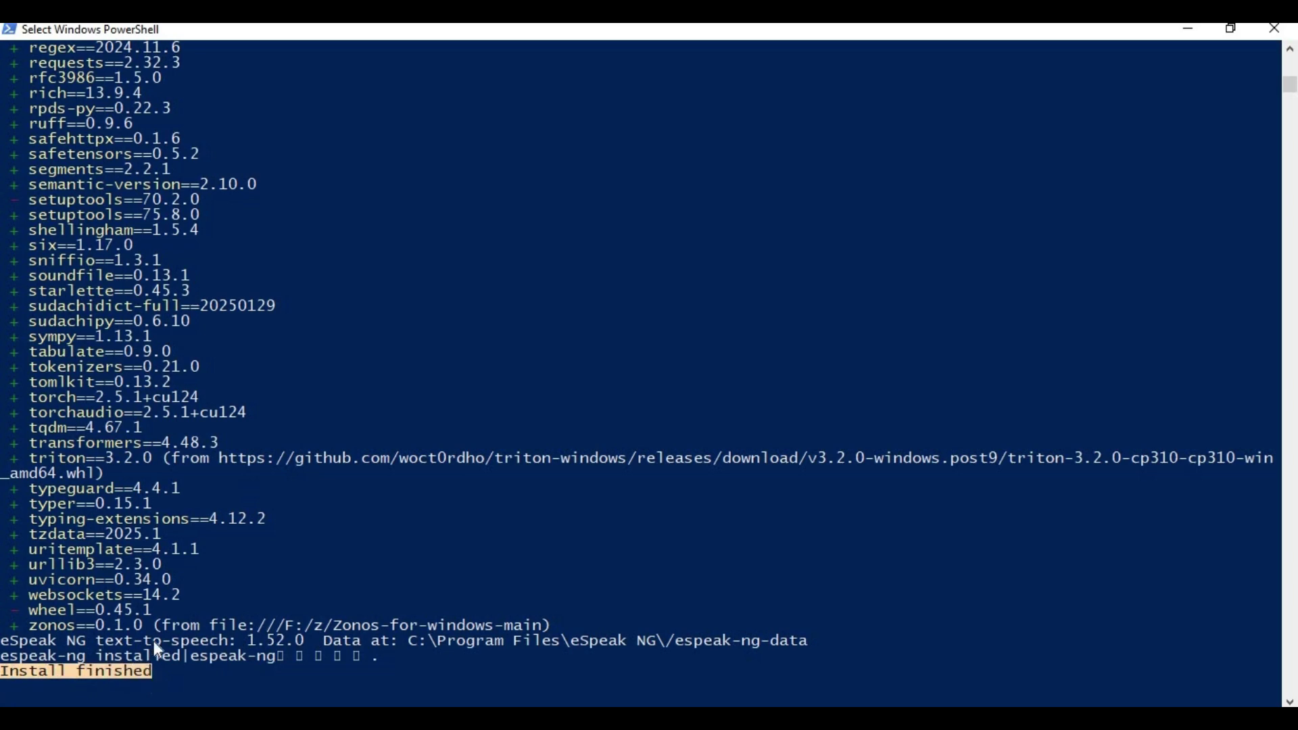
left_click(1273, 34)
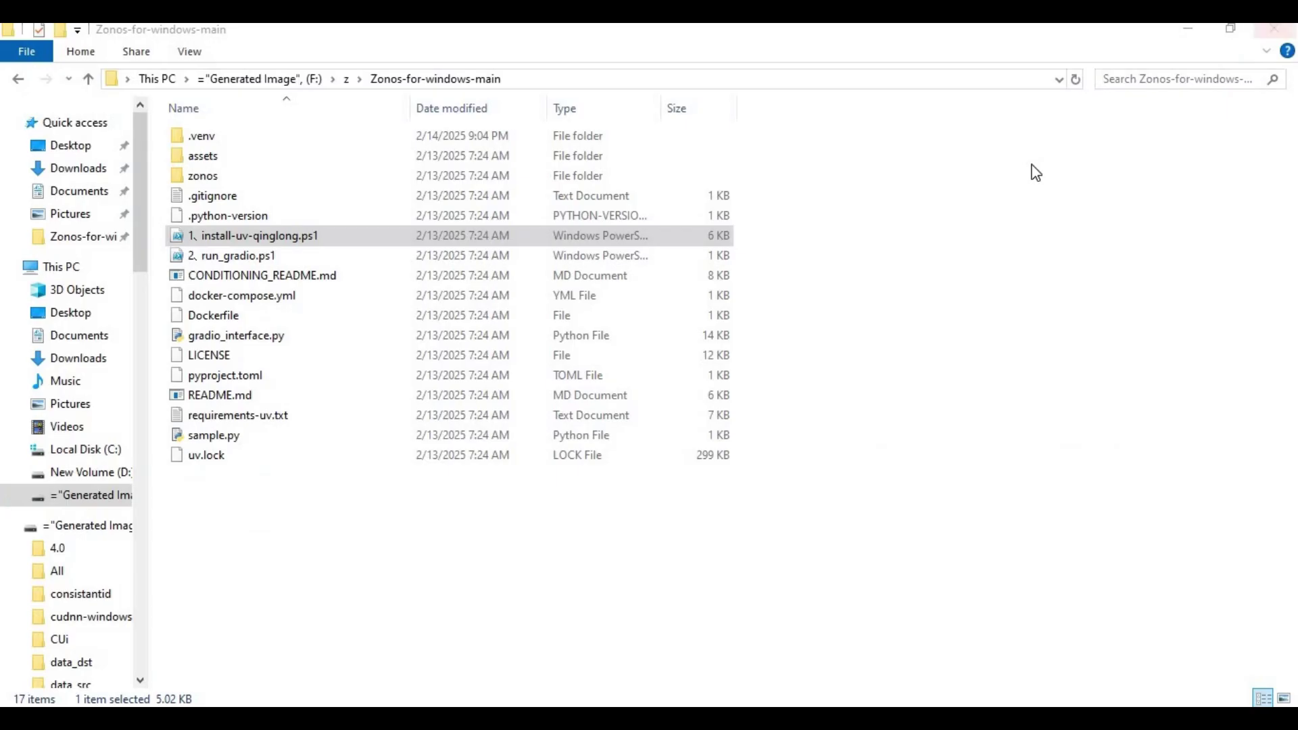
Run 2、run_gradio.ps1 with PowerShell, maximize its console, and switch to the browser page
left_click(274, 260)
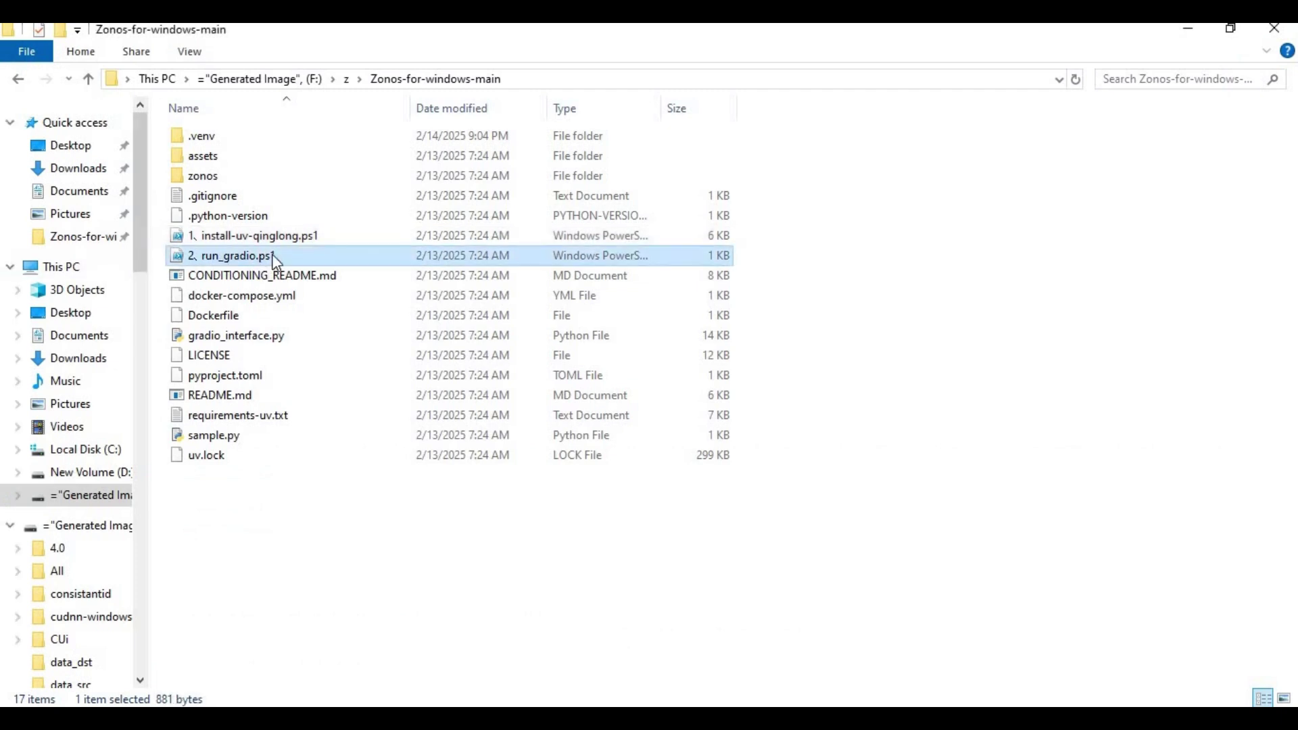
right_click(234, 254)
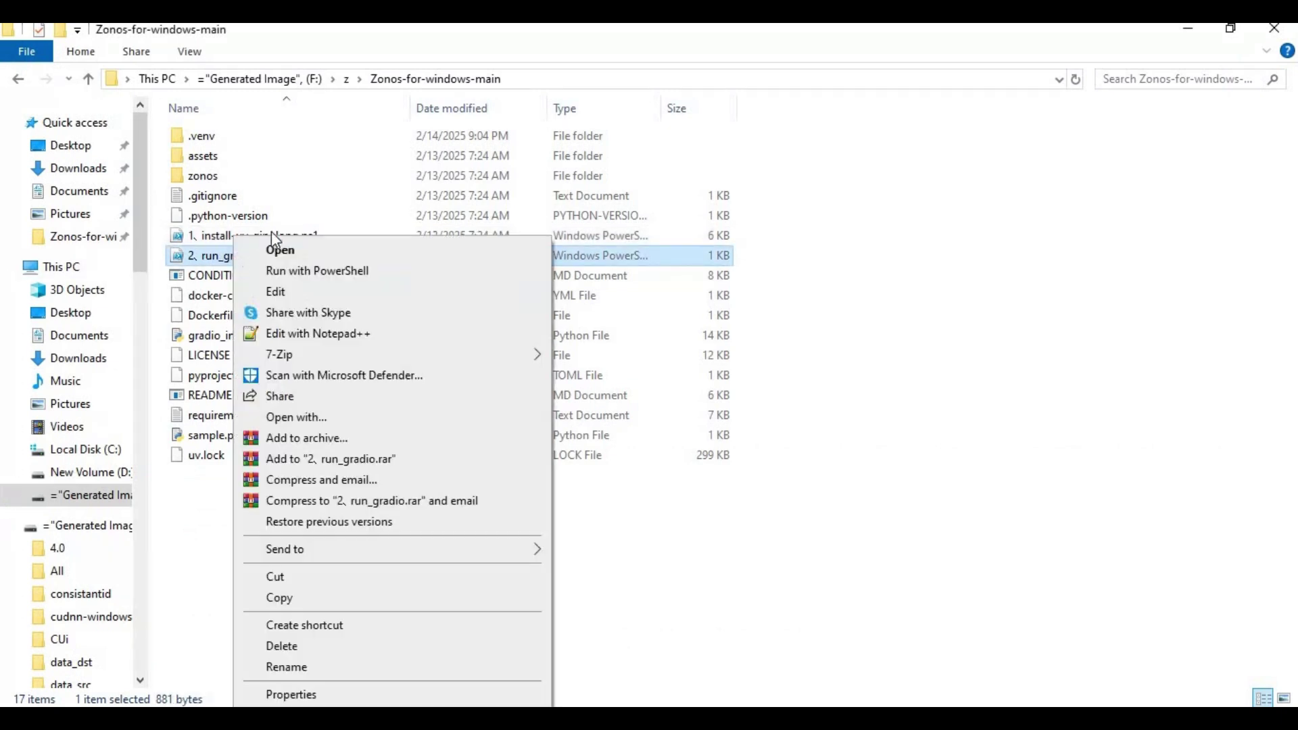
left_click(372, 278)
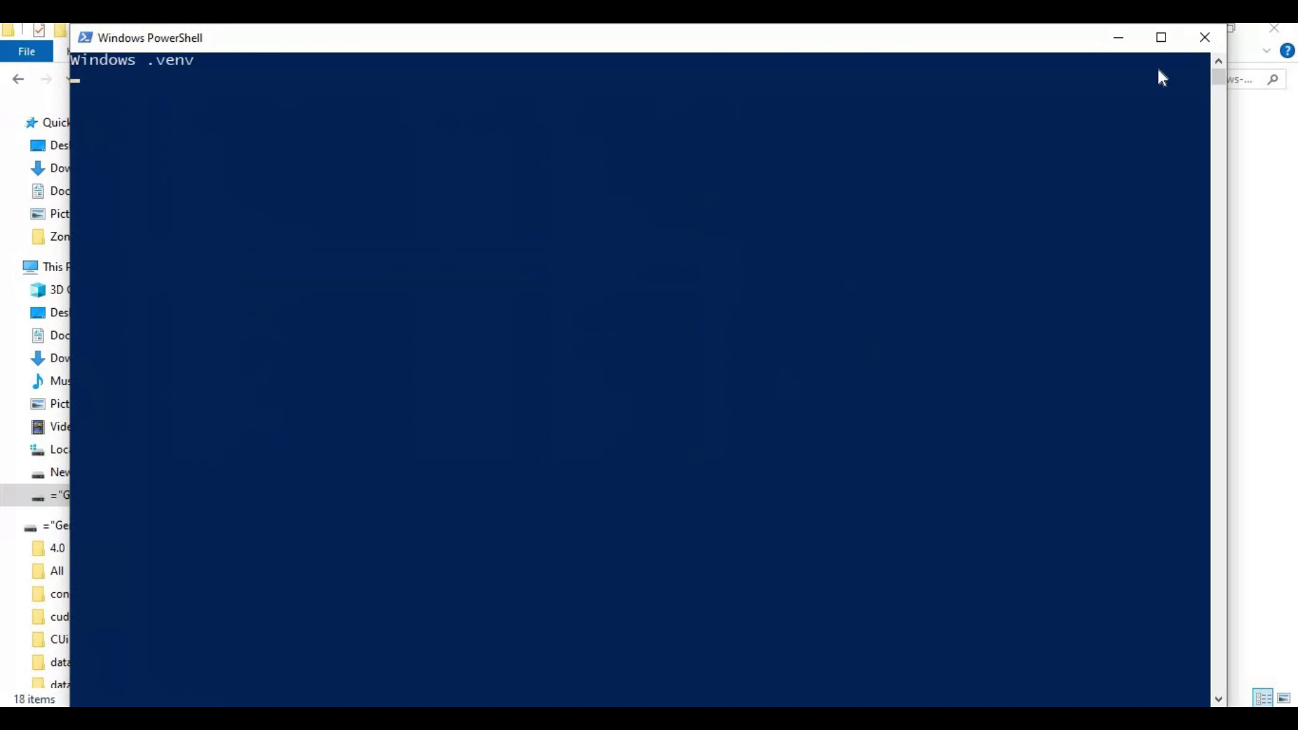
left_click(1162, 37)
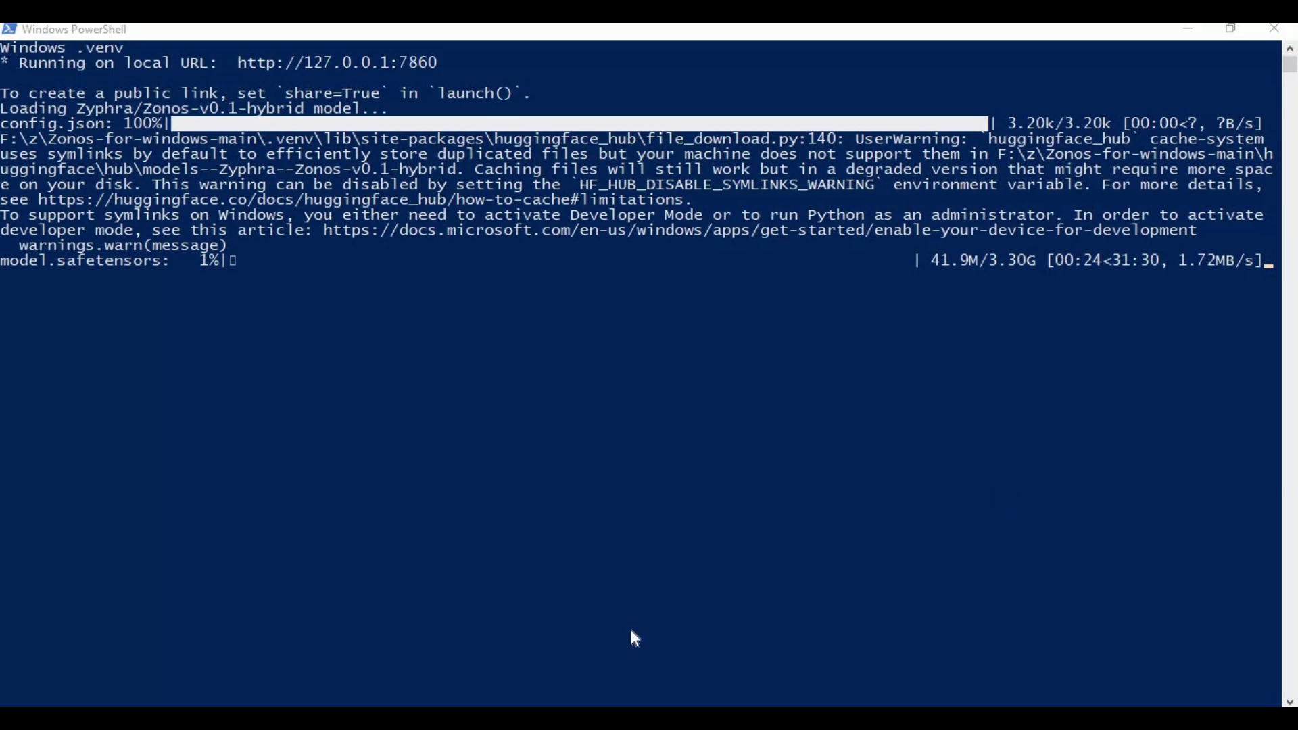
key("alt+Tab")
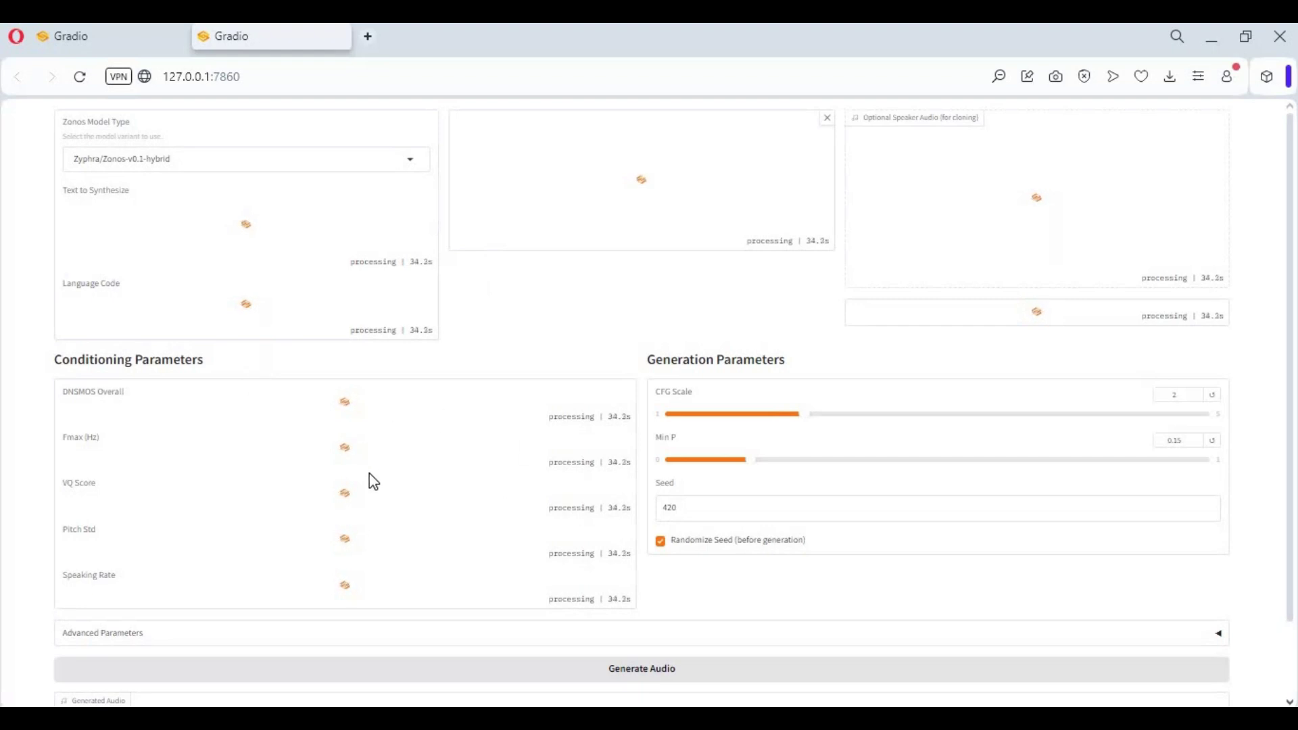
Wait with the browser minimized until the hybrid model loads, then close the duplicate Gradio tab
left_click(1211, 38)
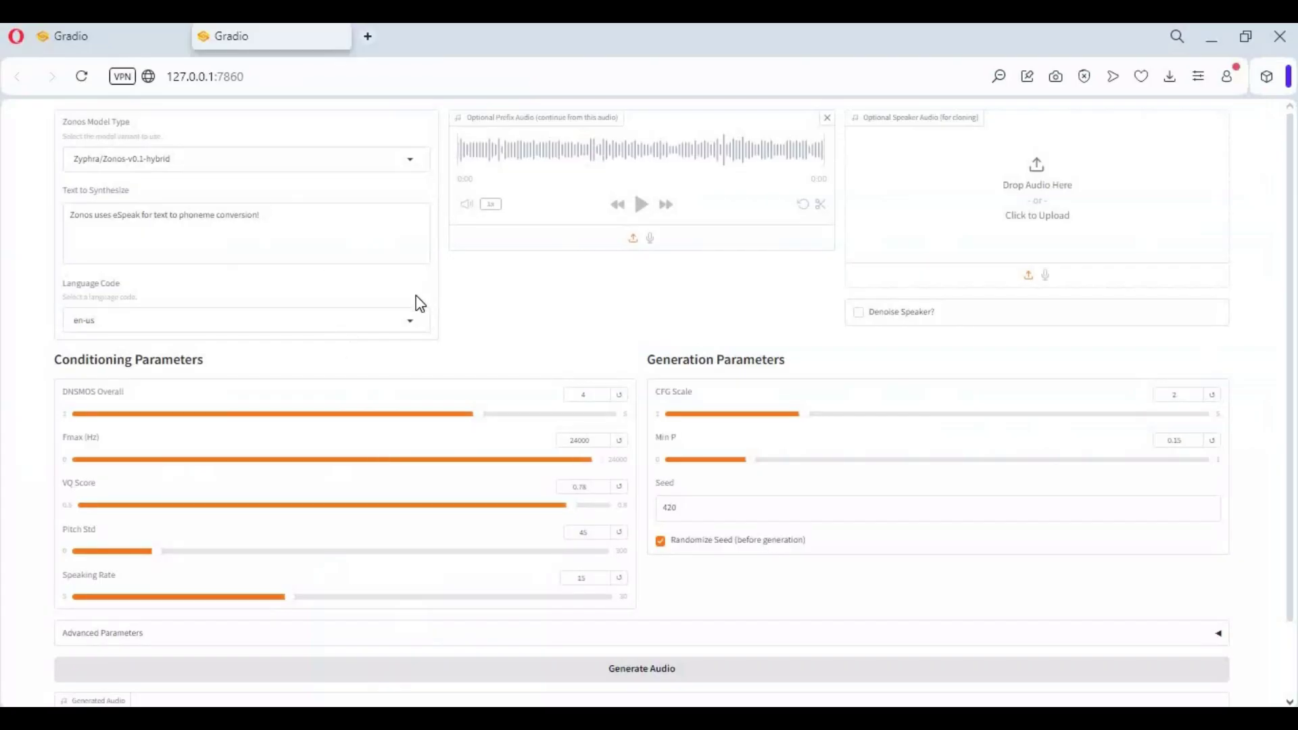
scroll(422, 307, "down", 2)
scroll(421, 305, "up", 2)
left_click(341, 36)
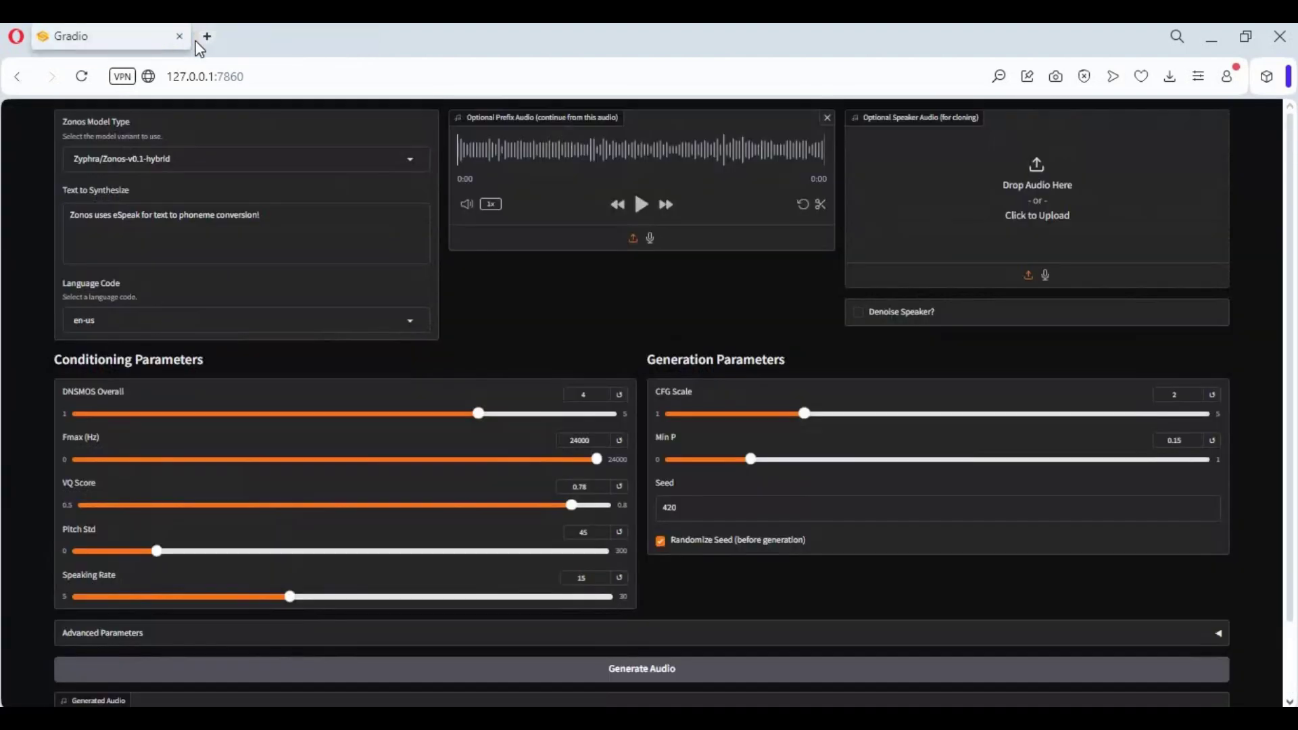
Close the last Gradio tab and rerun 2、run_gradio.ps1 with PowerShell from the project folder
left_click(177, 37)
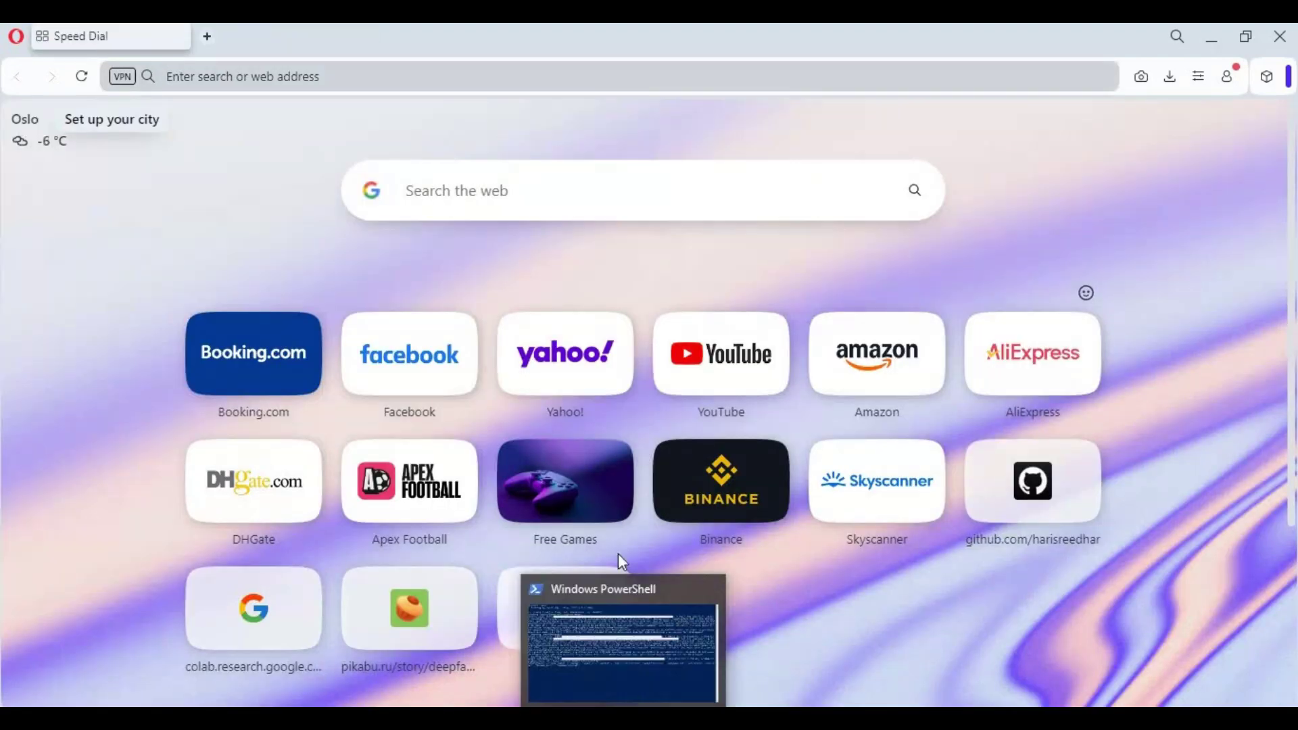
left_click(617, 629)
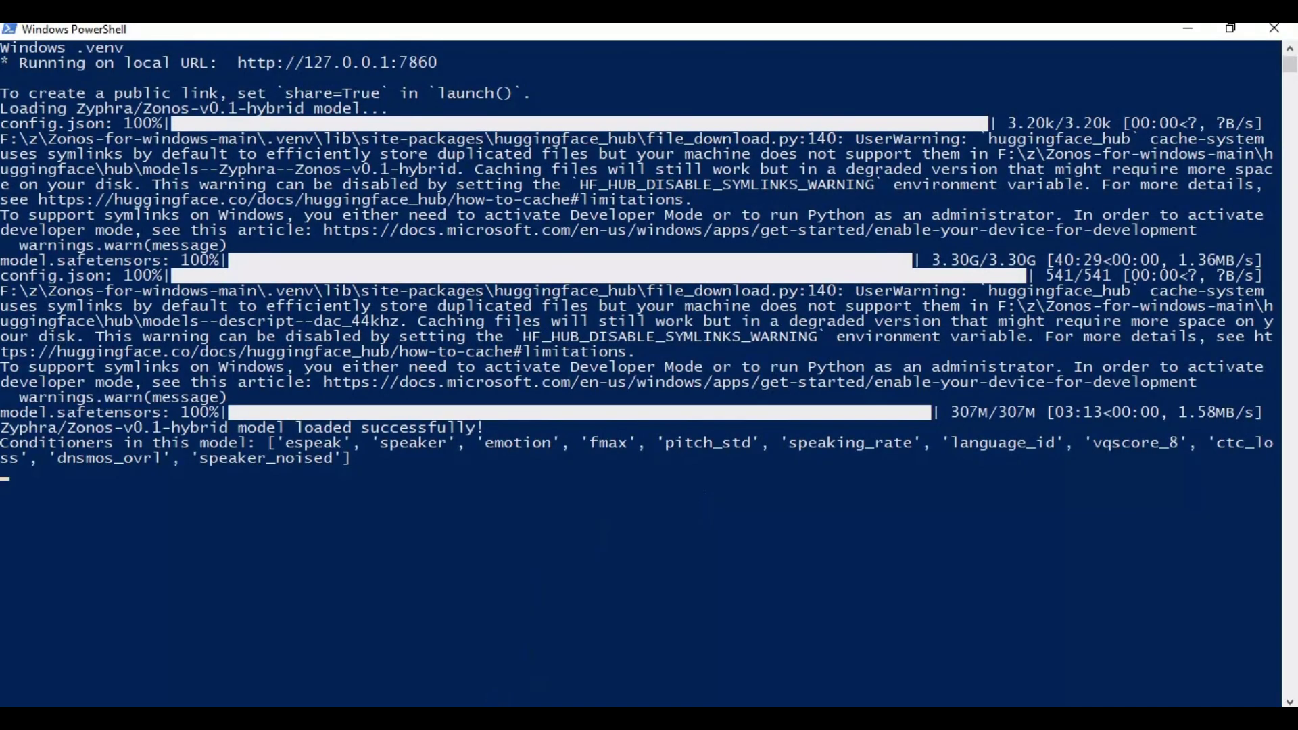
key("alt+Tab")
left_click(403, 661)
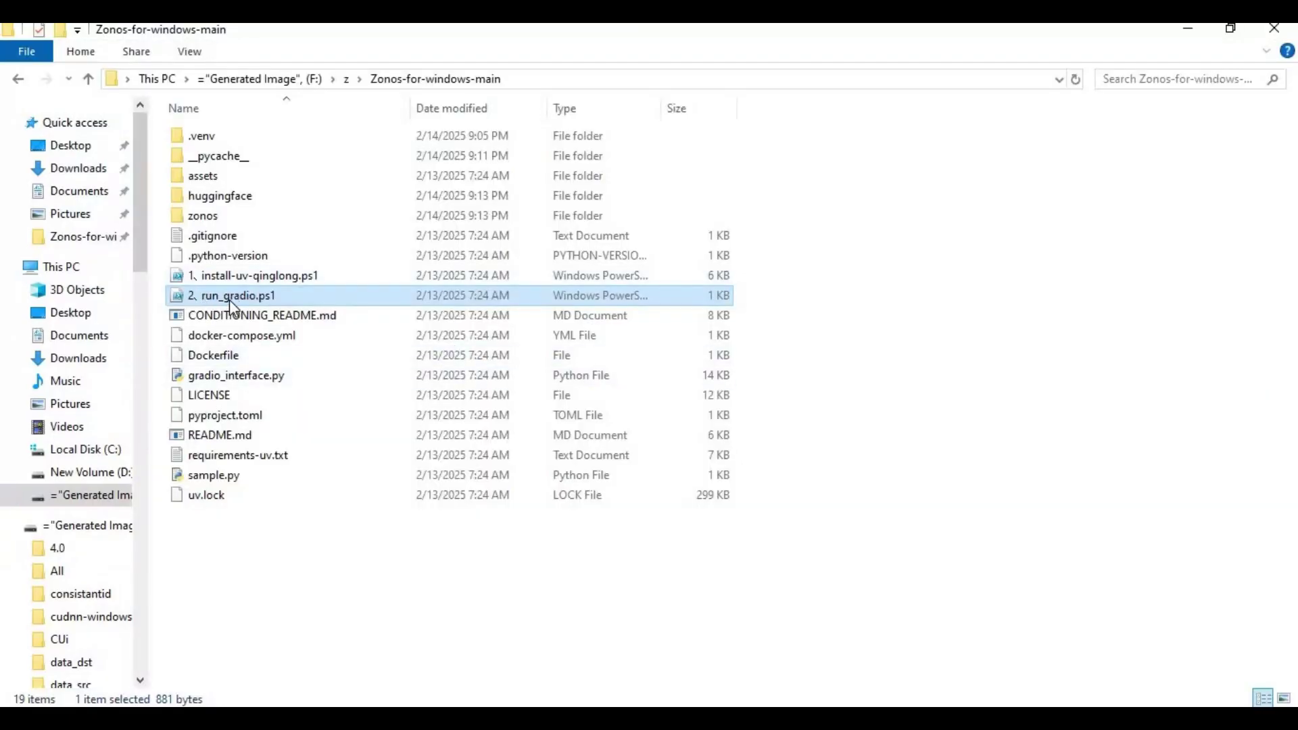
right_click(229, 299)
left_click(311, 273)
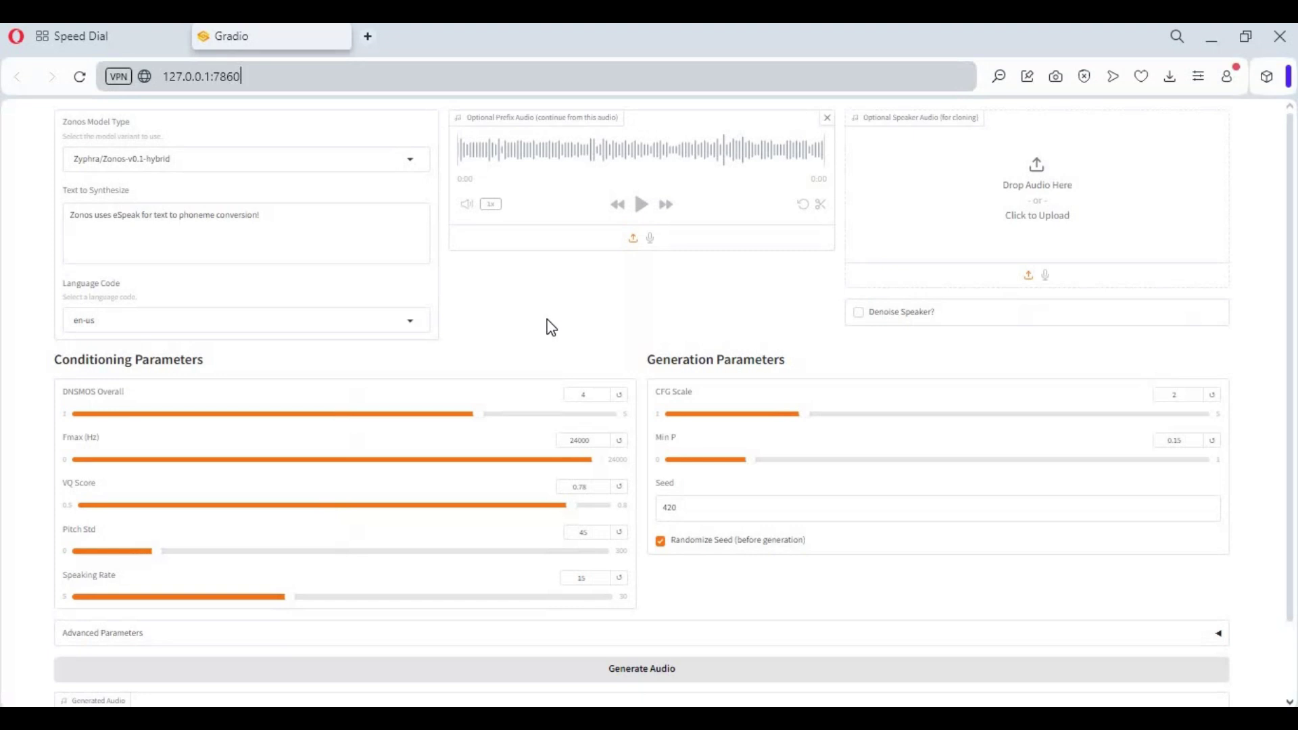
Check the Zonos model type list and keep the hybrid model selected
scroll(545, 324, "down", 2)
scroll(545, 324, "up", 2)
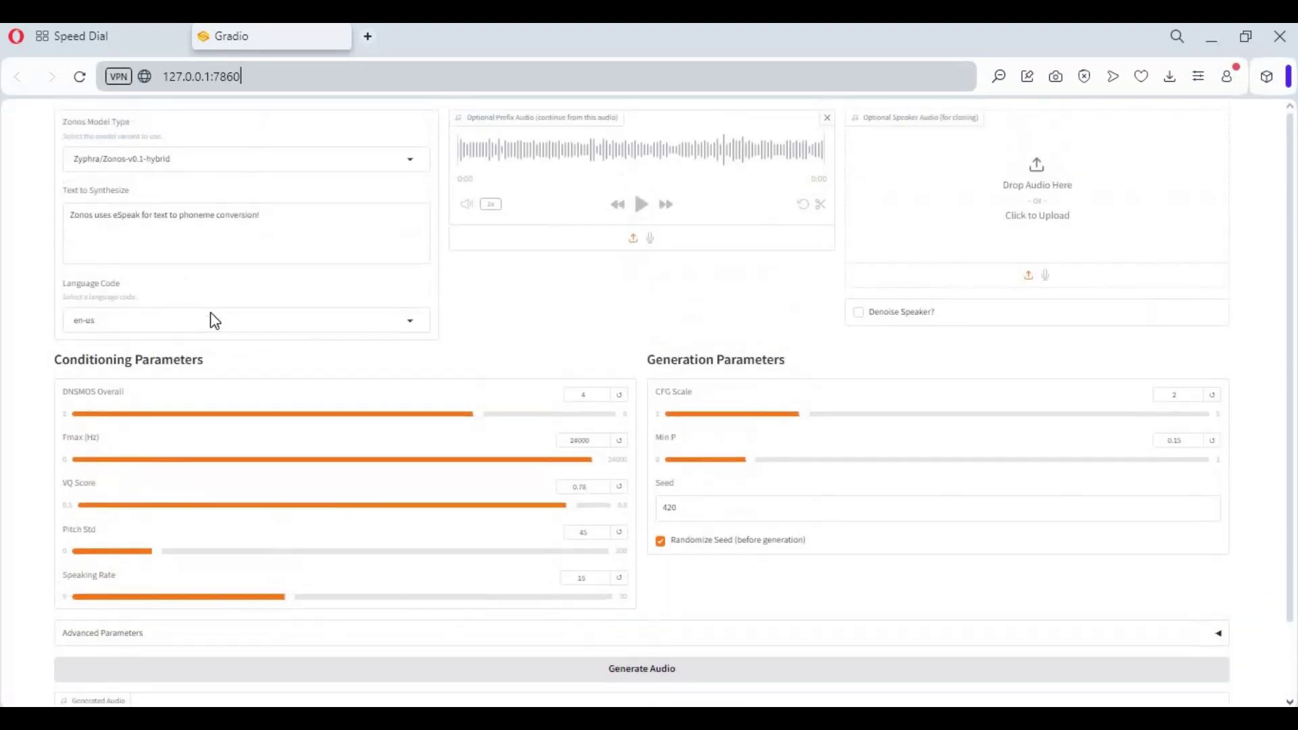
left_click(264, 254)
left_click(215, 160)
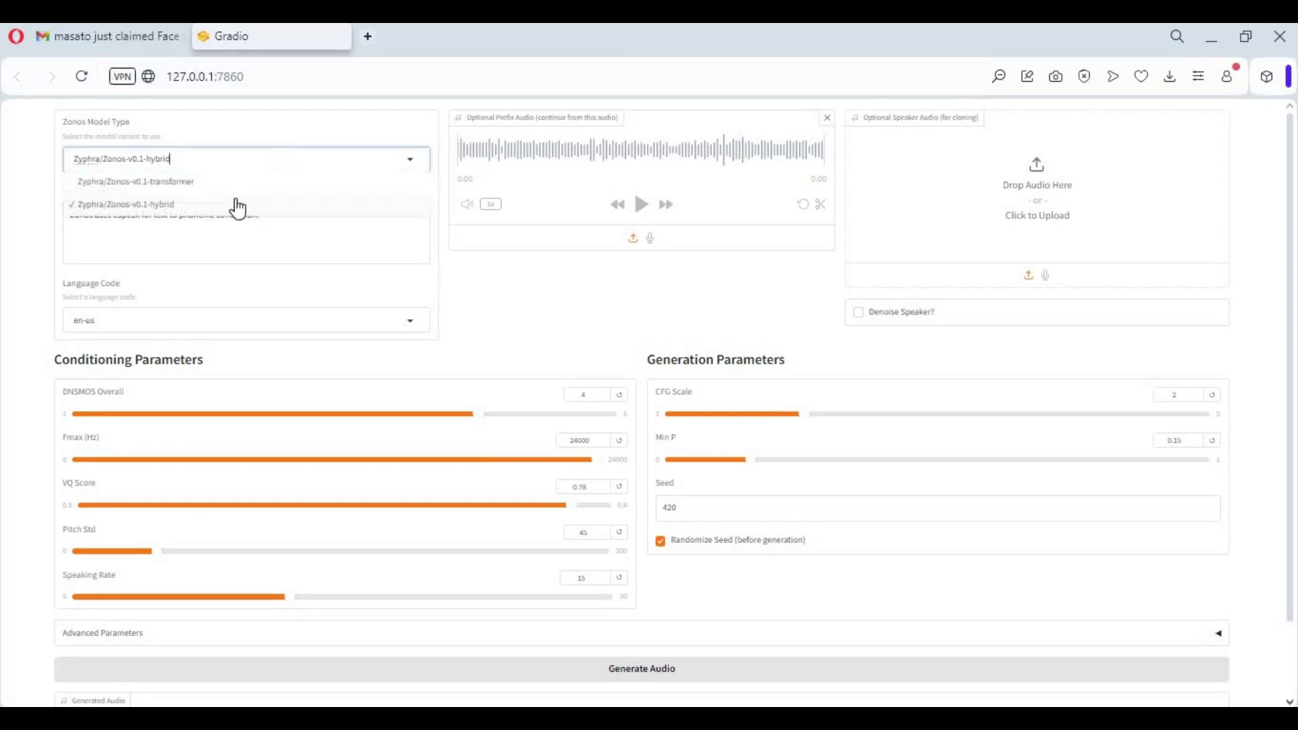
left_click(535, 298)
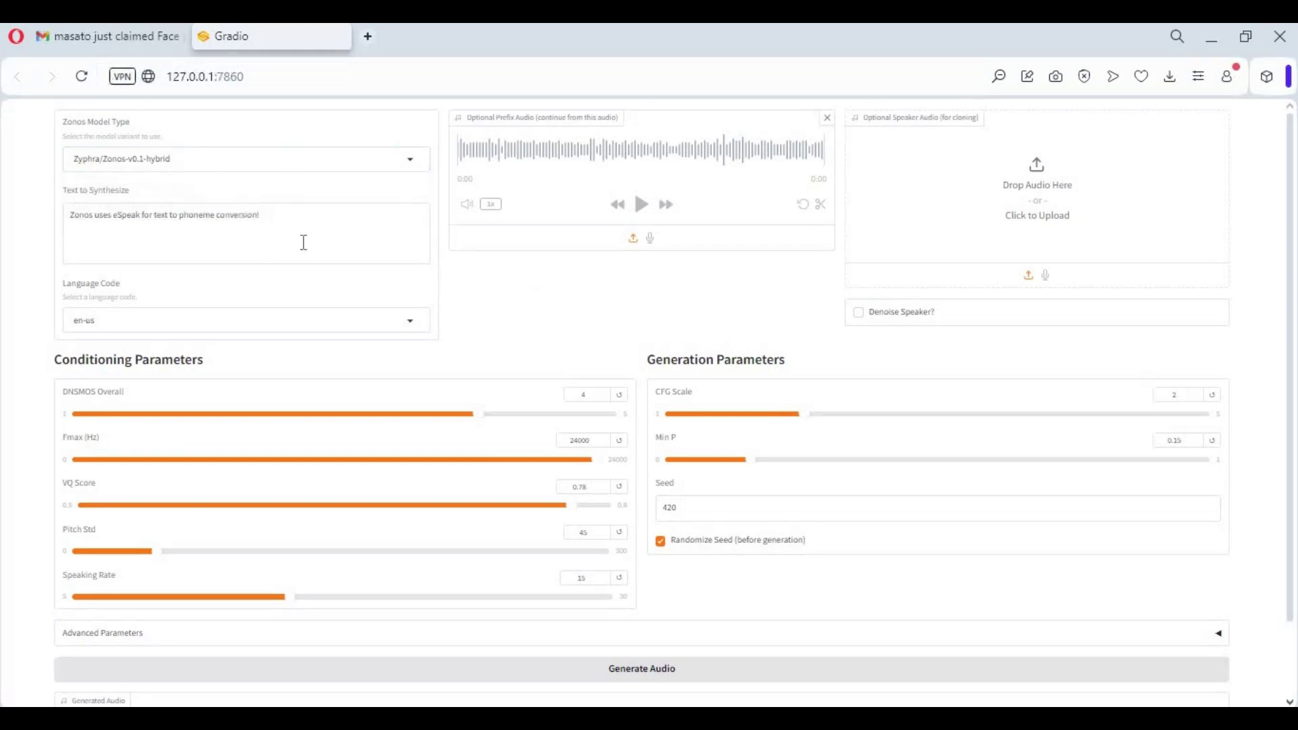
Replace the sample text with the thank-you message starting 'thank you for watchig my video'
left_click_drag(304, 222, 3, 223)
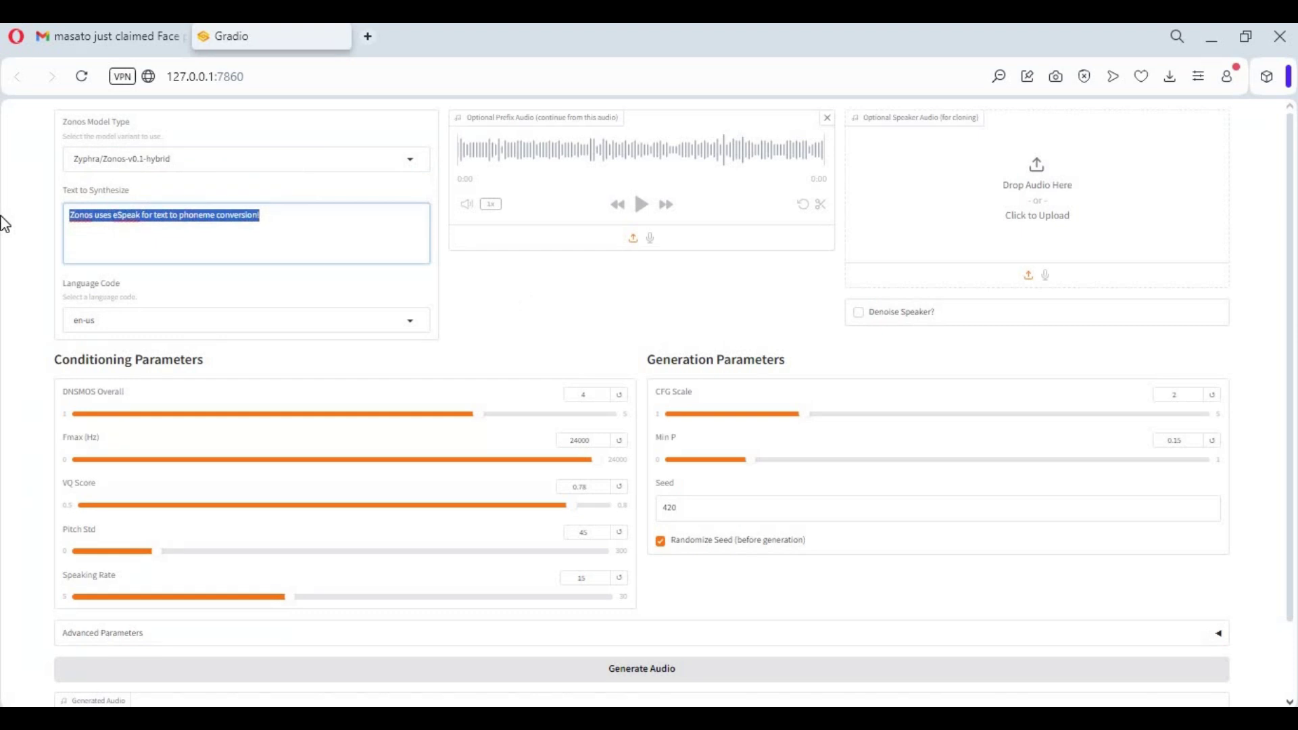
type("thank you for watch")
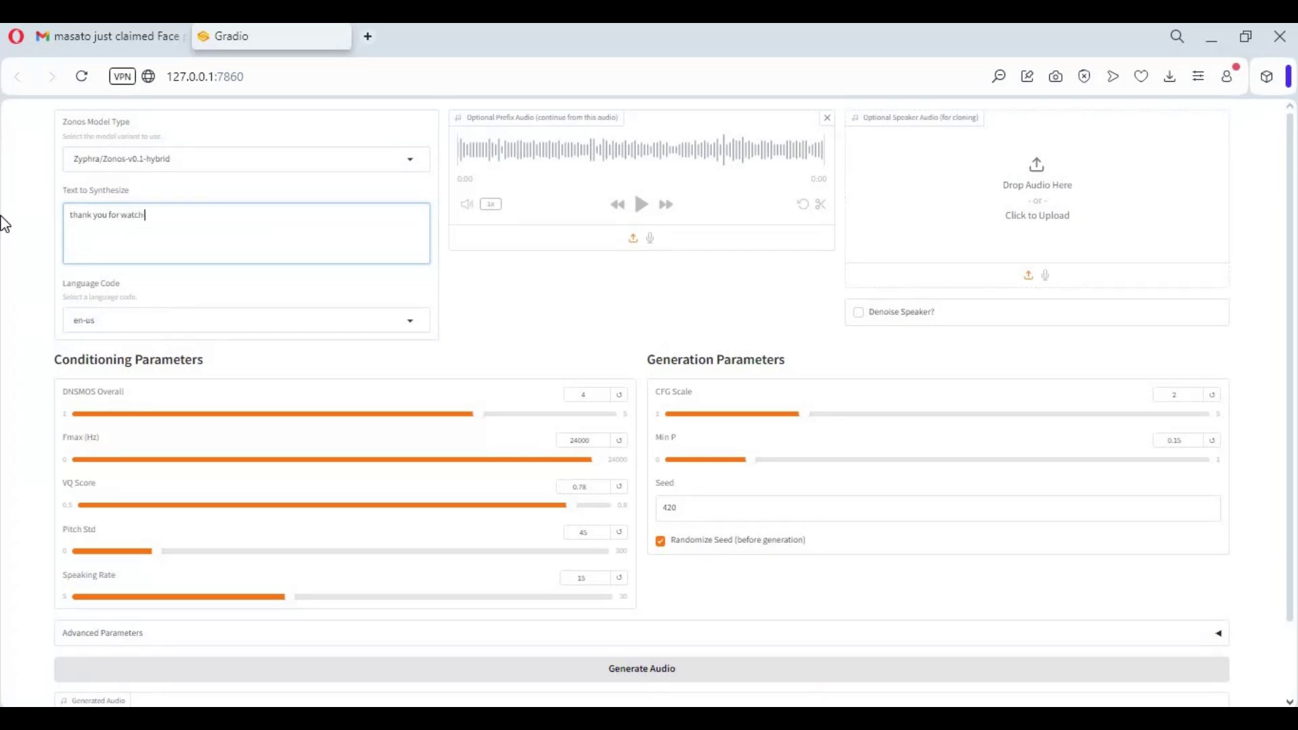
type("ig my video i hope you like it . if you got any question or request co")
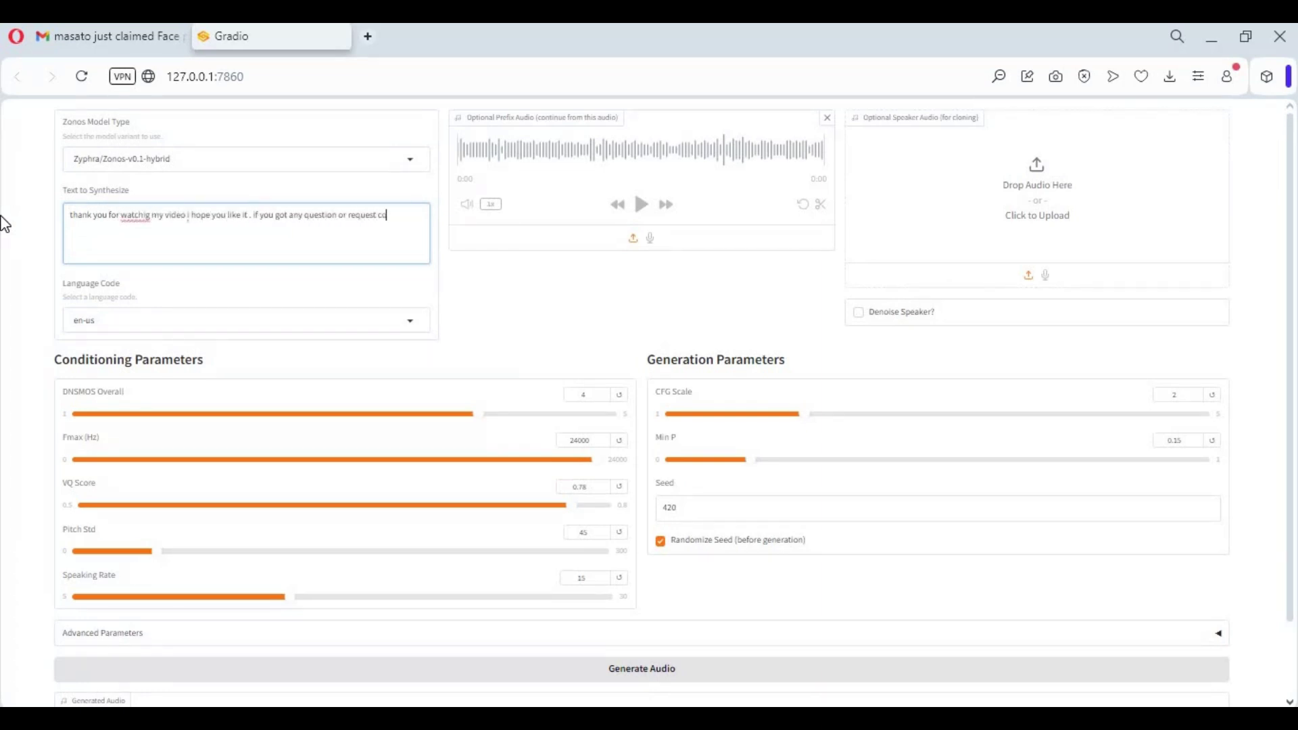
type("mment . dont forget to subscribe to my youtube channel . ta")
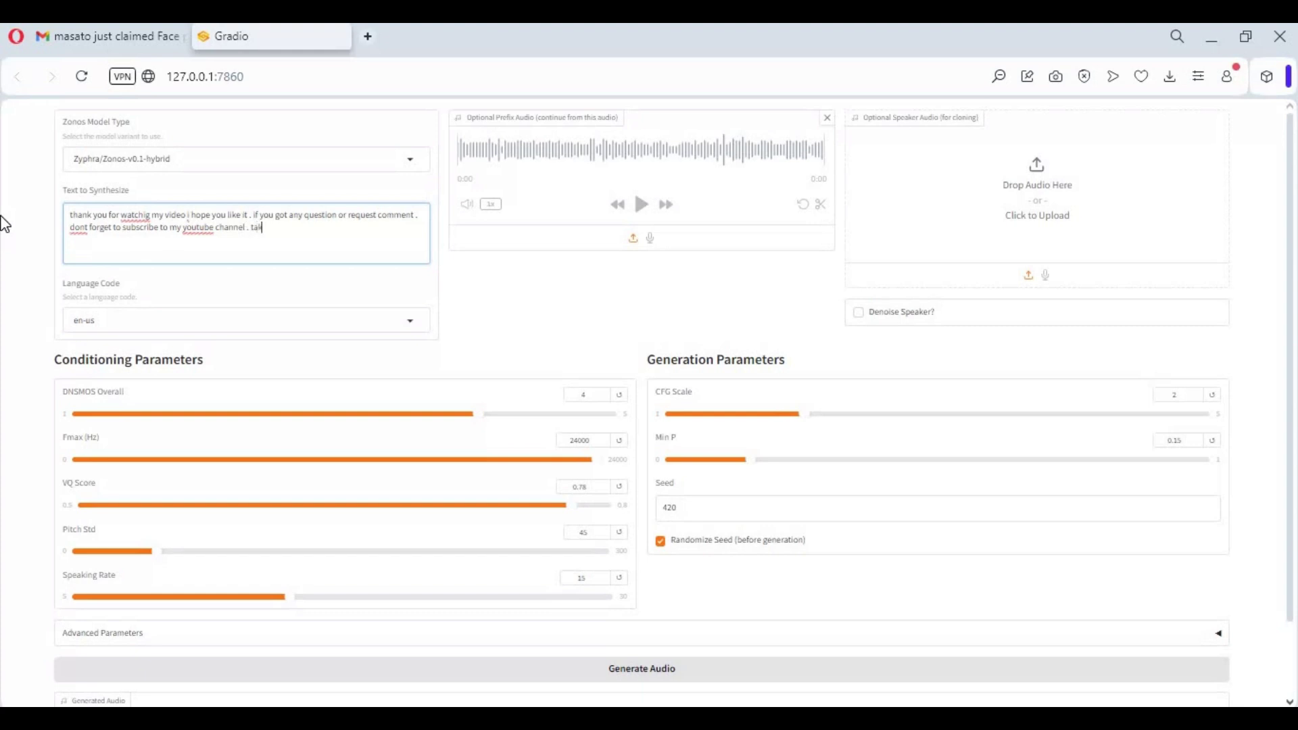
type("ke care")
Look through the language codes and keep en-us
left_click(151, 315)
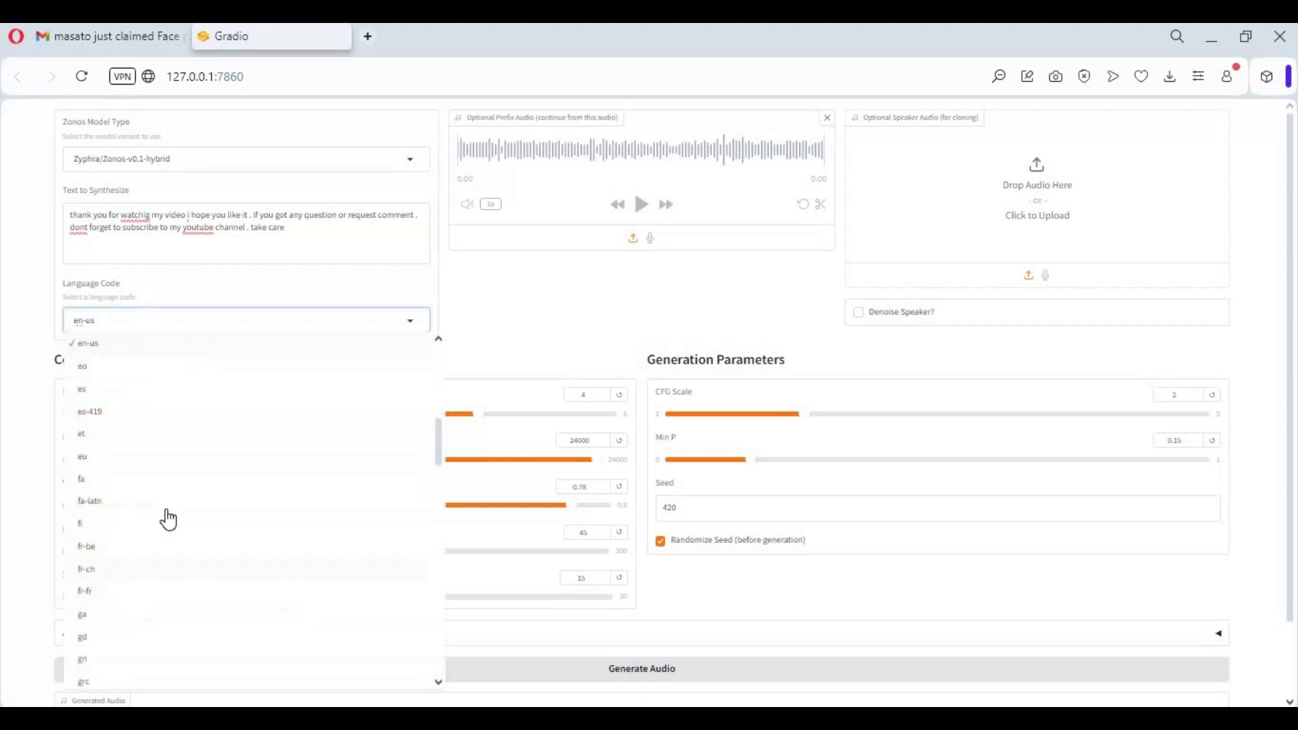
scroll(165, 516, "up", 3)
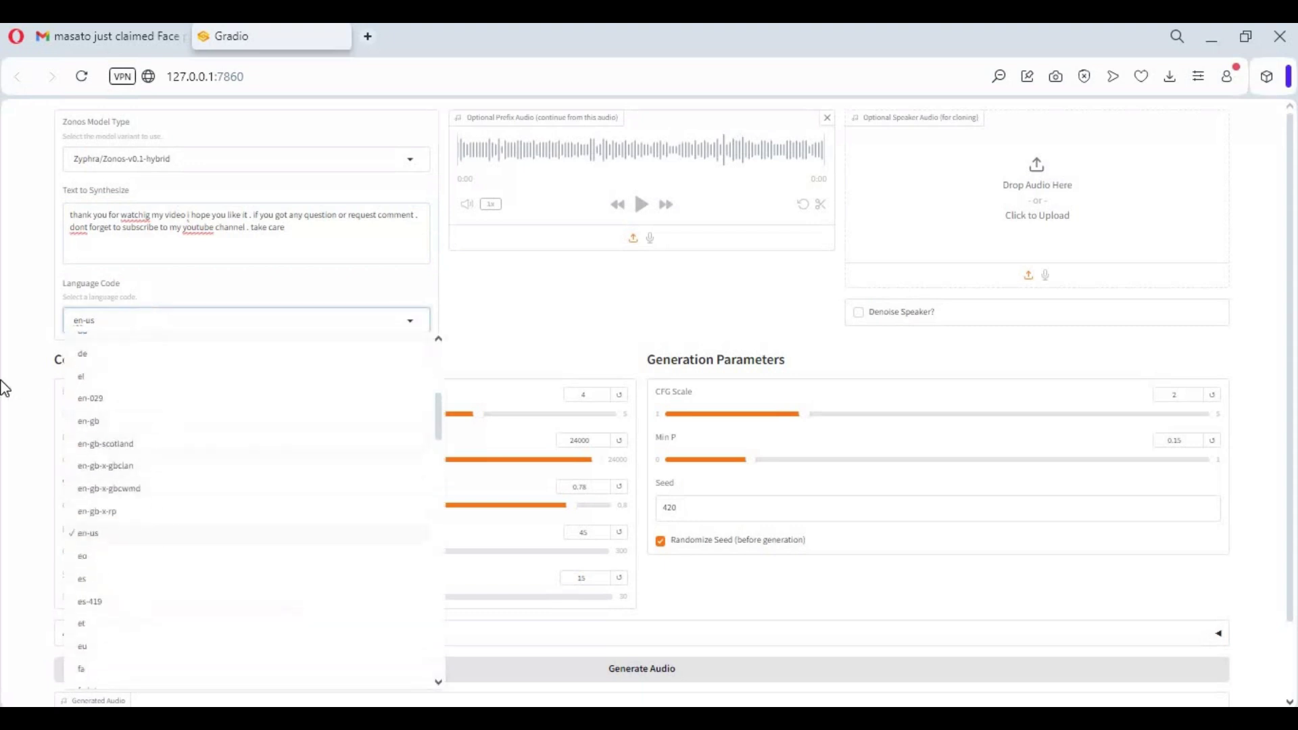
left_click(29, 356)
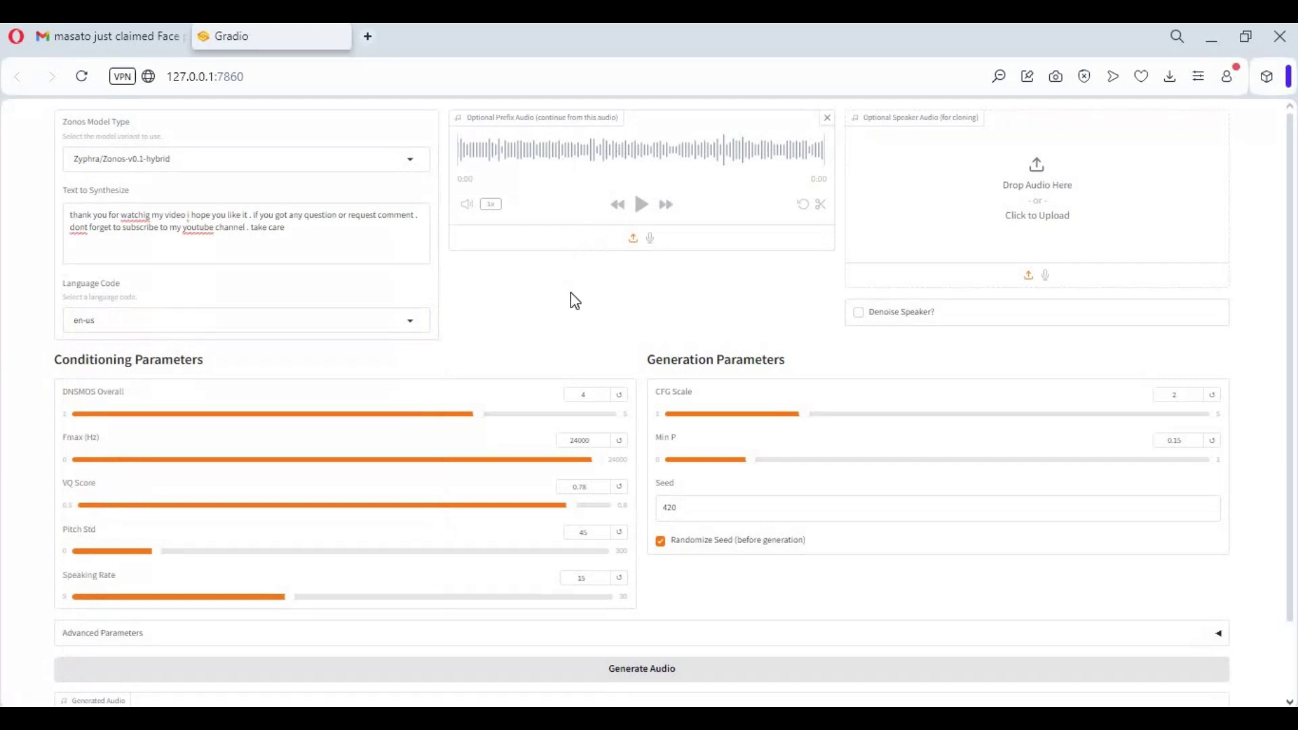
Expand the Advanced Parameters and emotion settings to review them
scroll(48, 330, "down", 2)
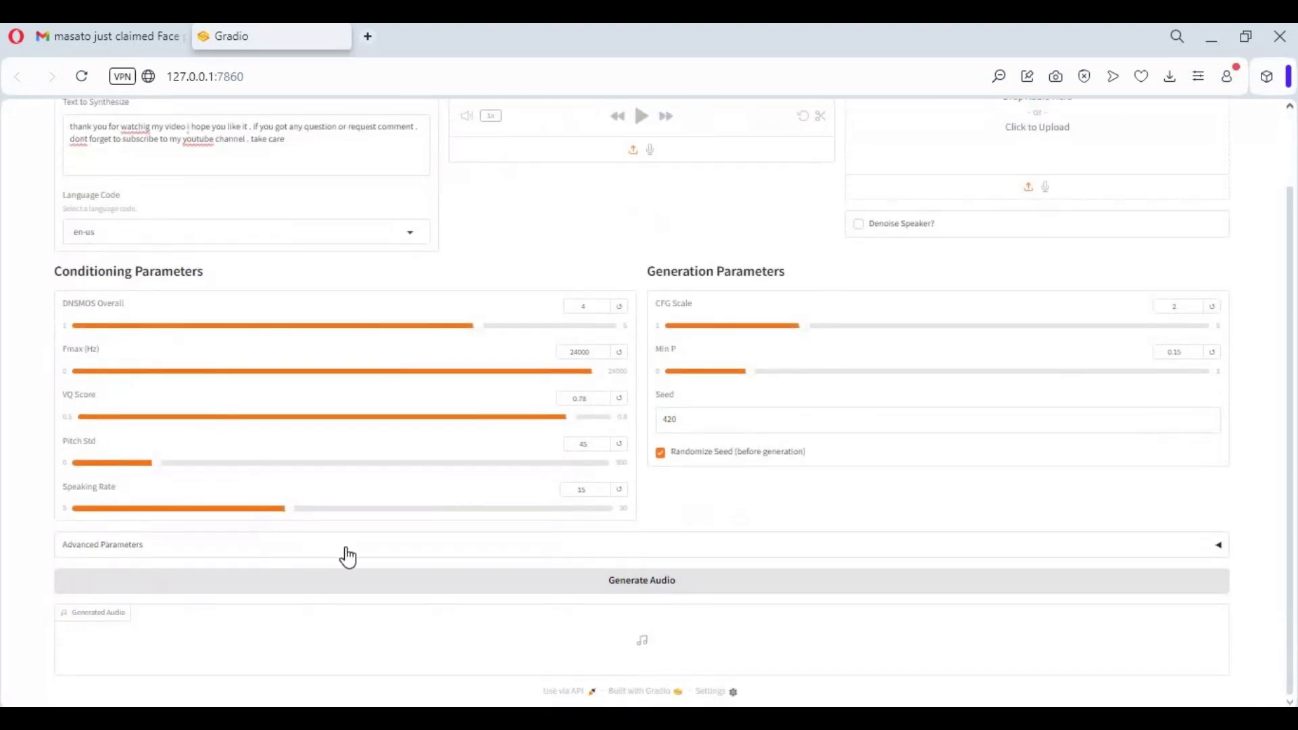
left_click(371, 540)
scroll(175, 482, "down", 3)
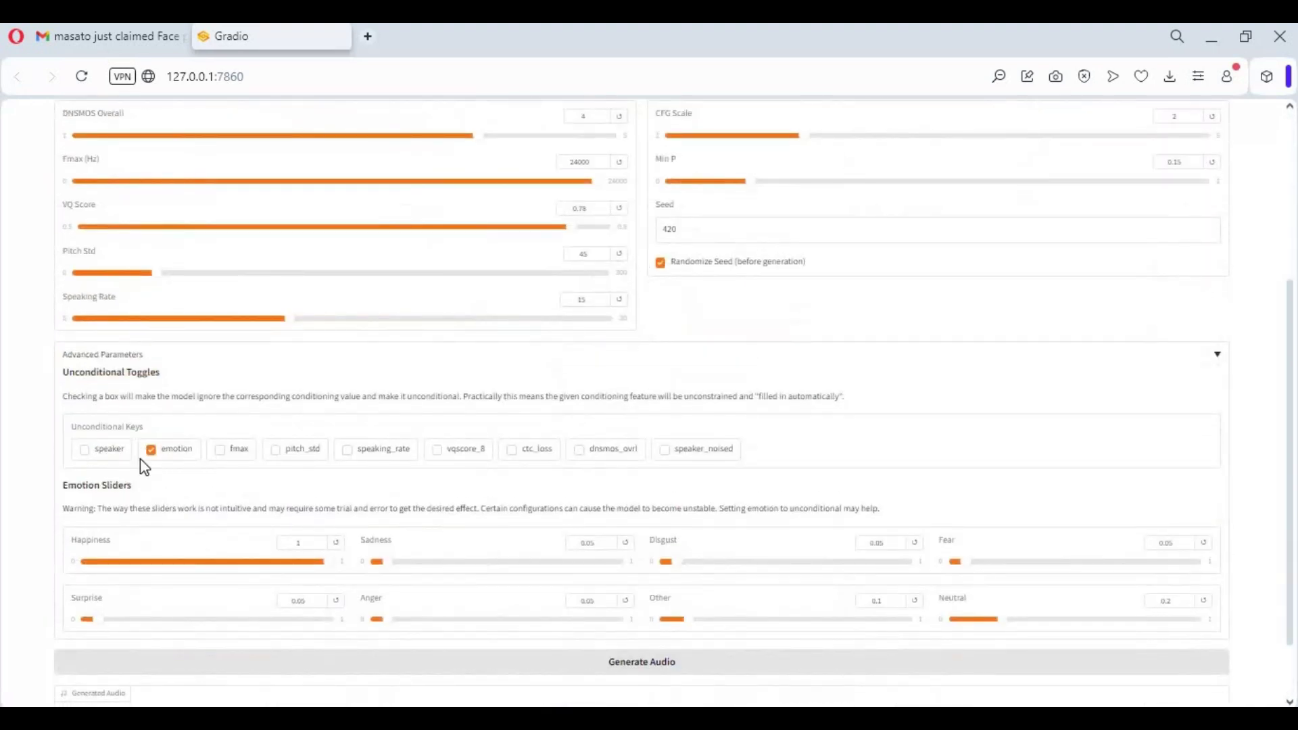
scroll(546, 494, "down", 2)
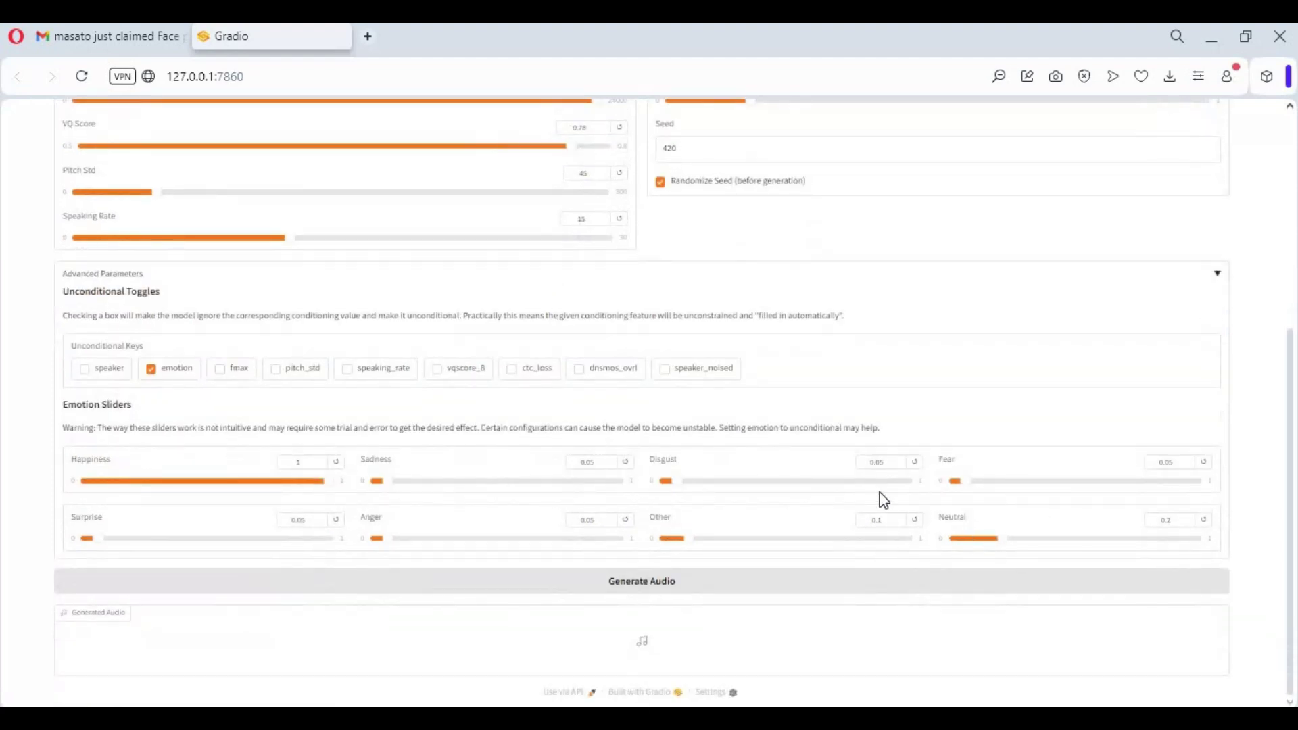
scroll(803, 455, "up", 5)
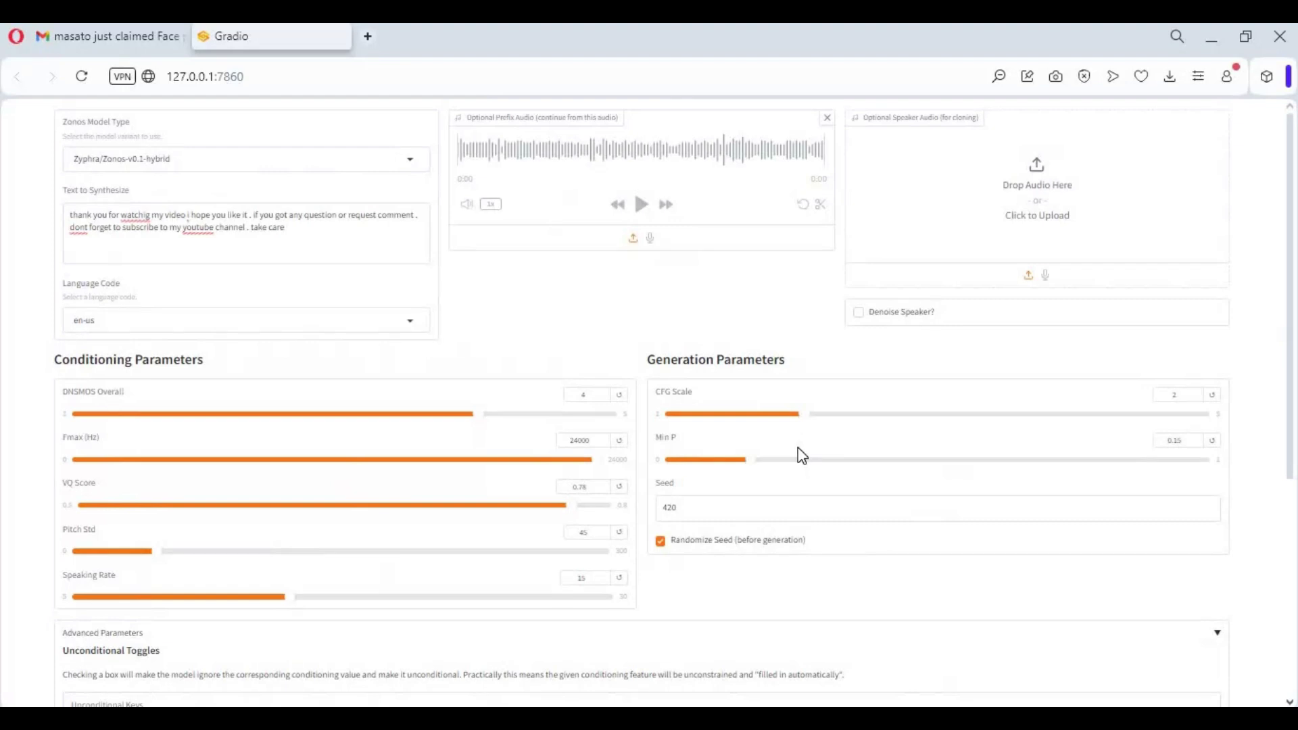
scroll(802, 455, "down", 5)
Generate audio from the thank-you message
left_click(642, 586)
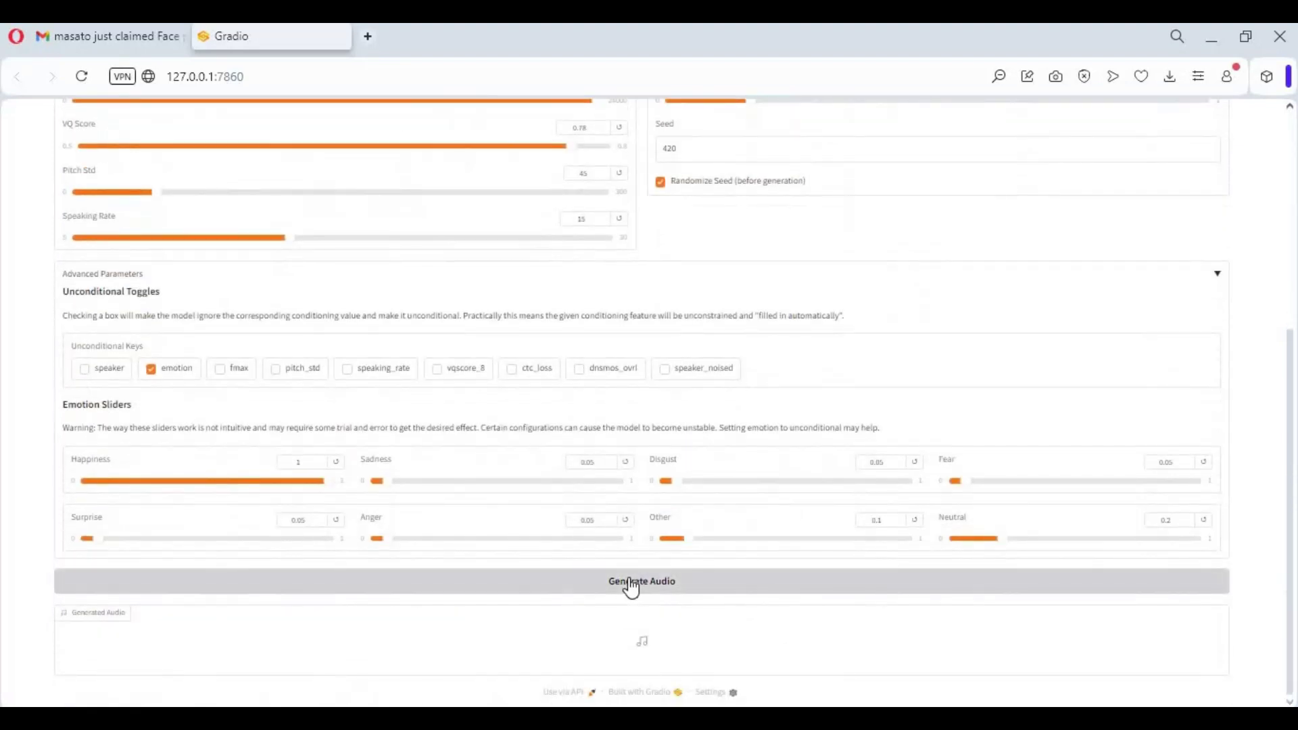
scroll(649, 439, "up", 3)
scroll(651, 446, "up", 2)
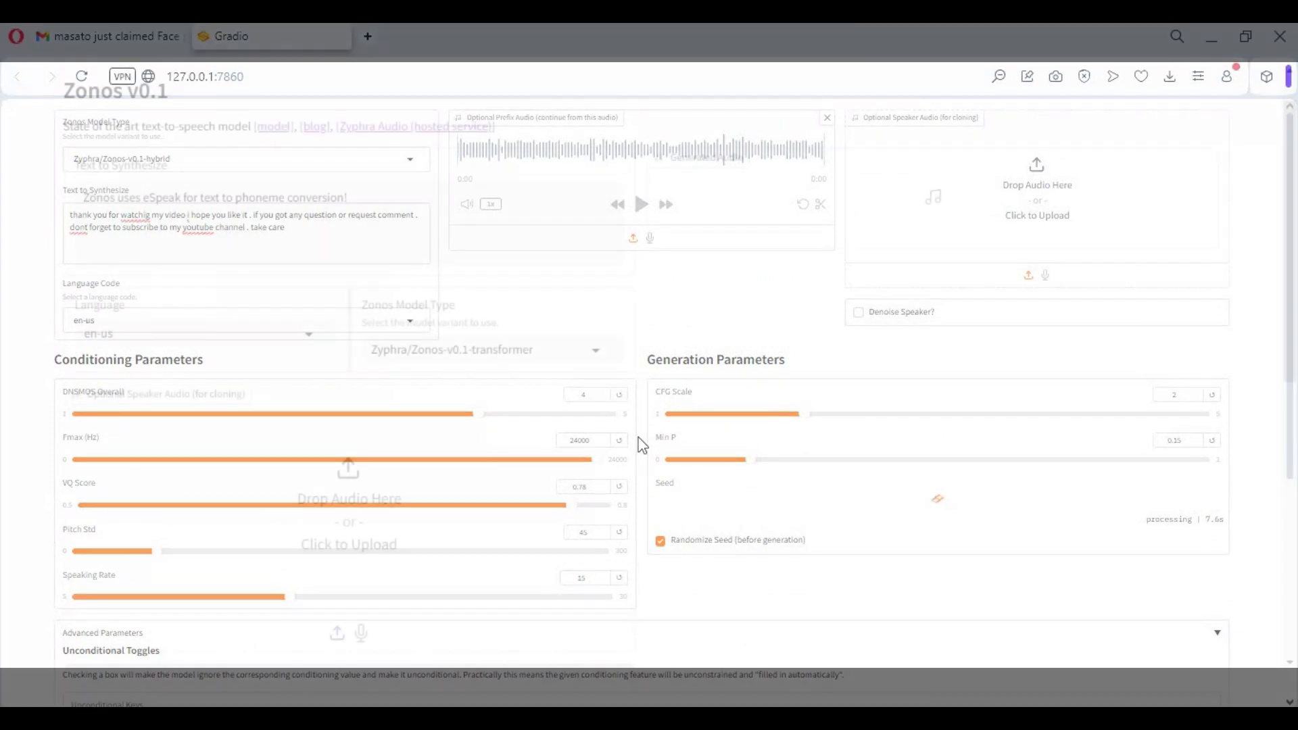
Overwrite the demo's sample sentence with the thank-you message ending 'subscribe to my youtube channel . take care'
triple_click(231, 196)
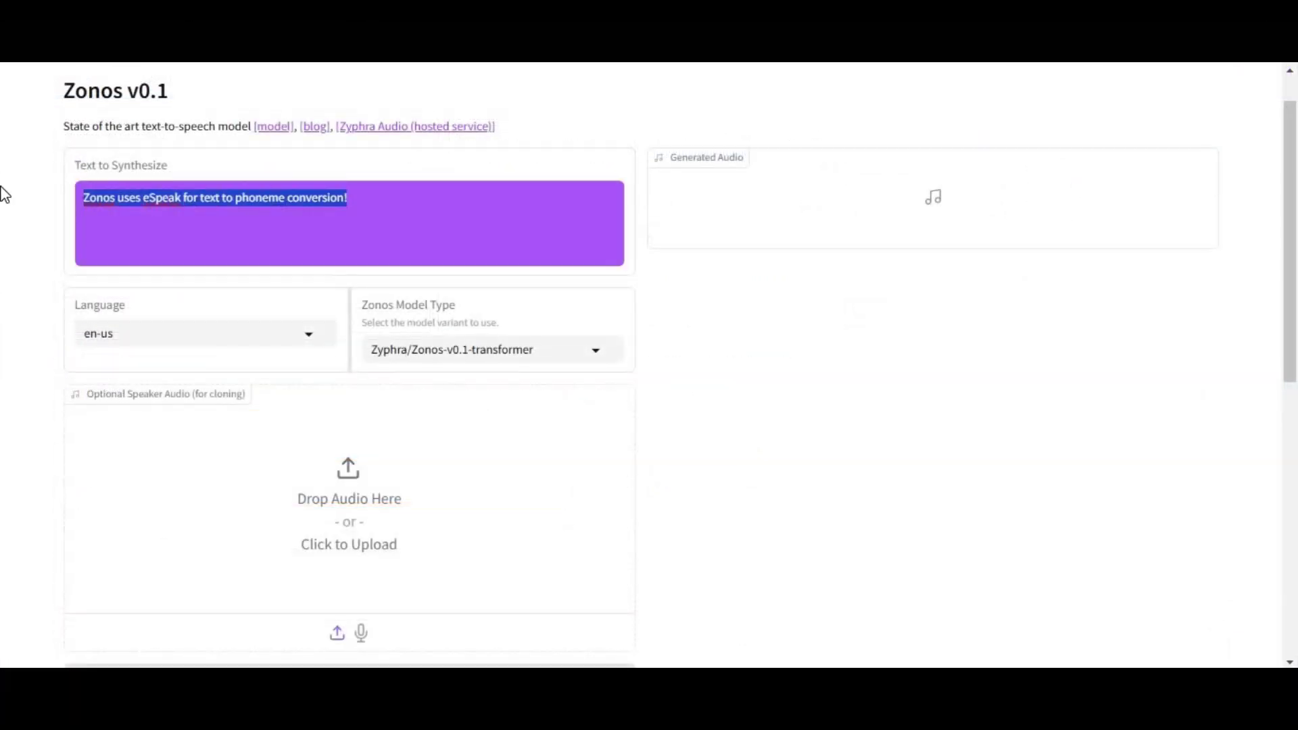
type("tha")
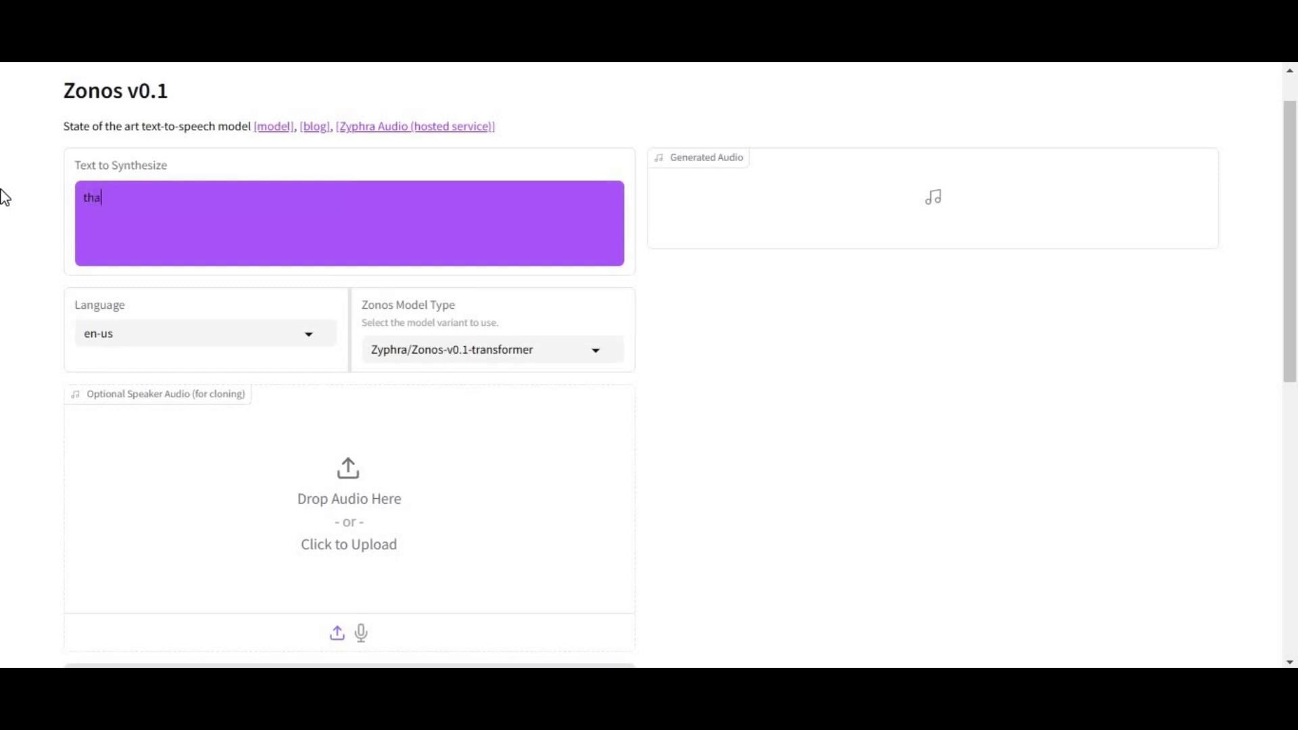
type("nk you for watching my video i")
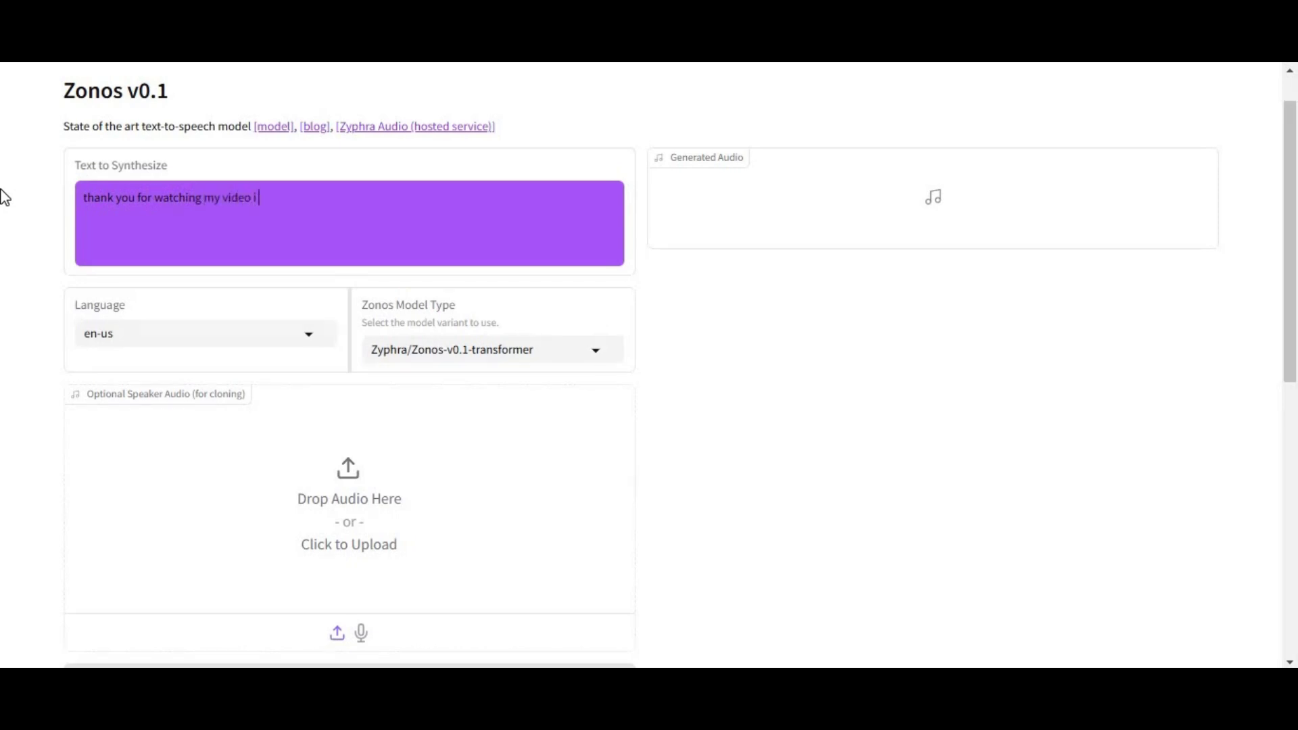
type(" hope you like it . if you got any ques")
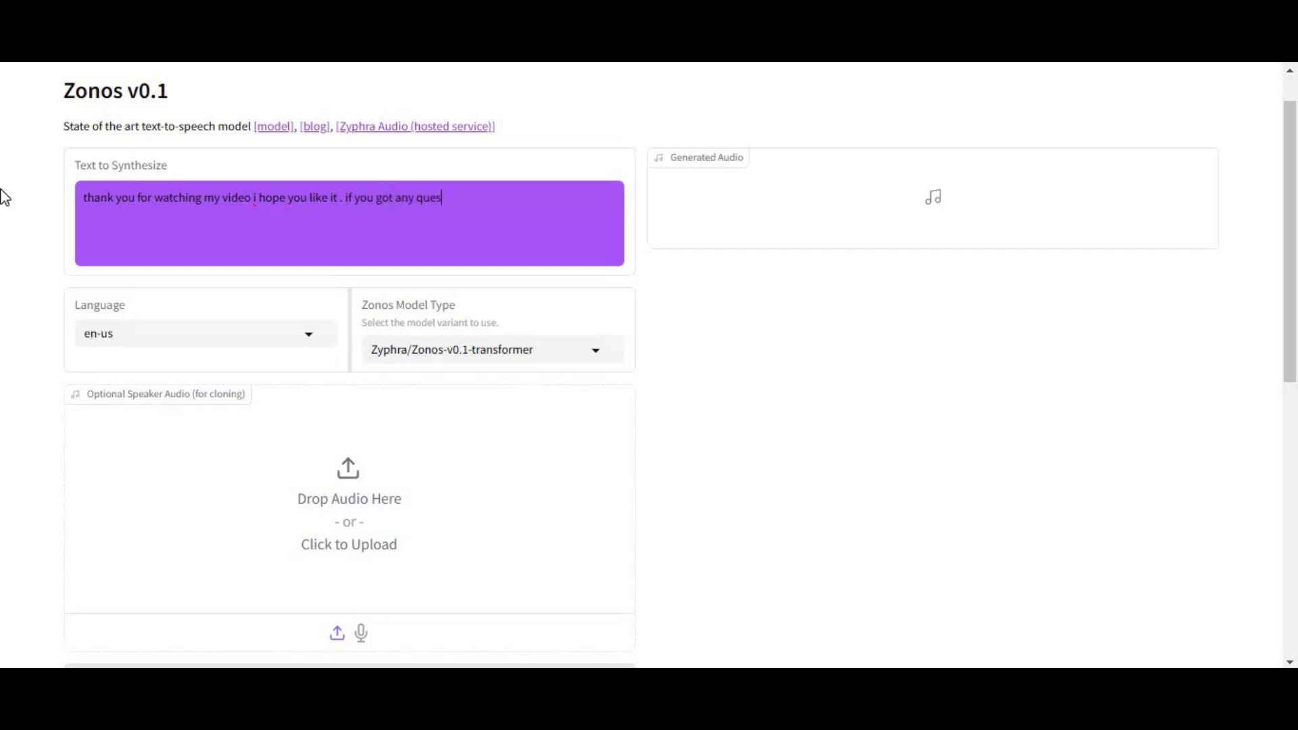
type("tion or equest comm")
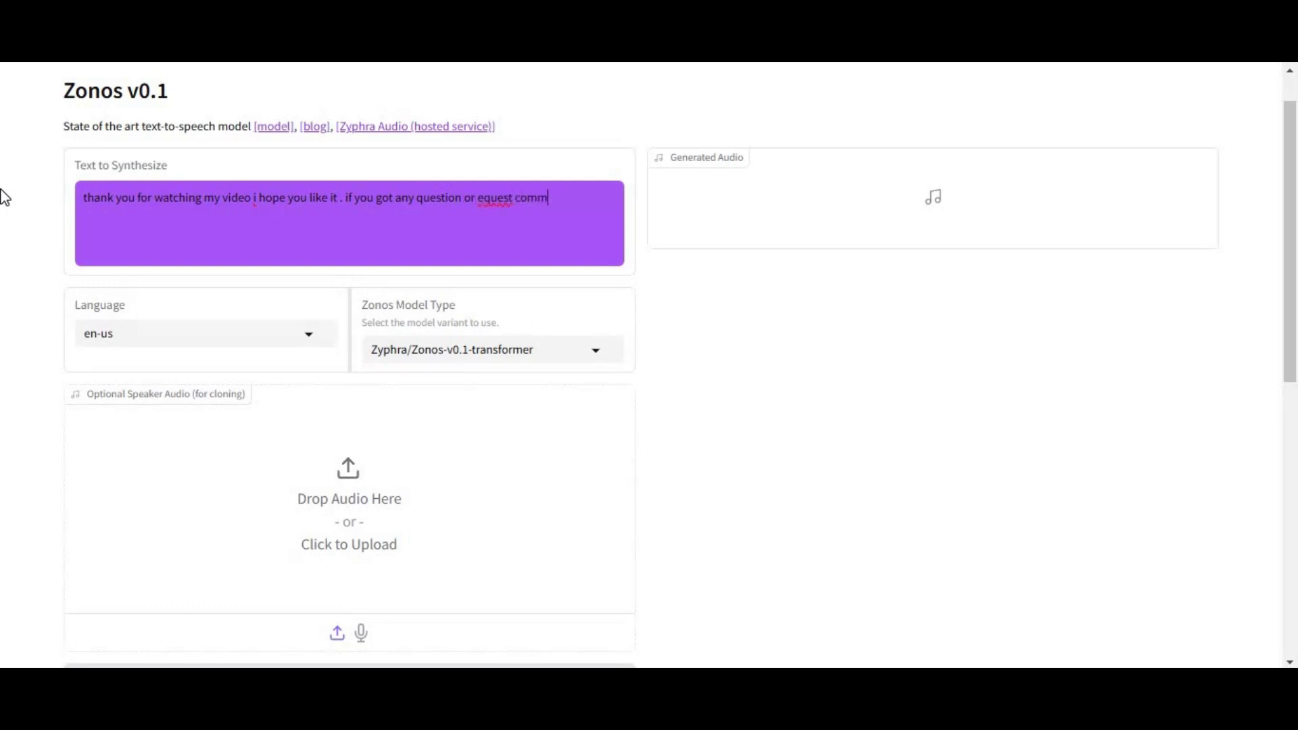
type("ent . dont forget to subscr")
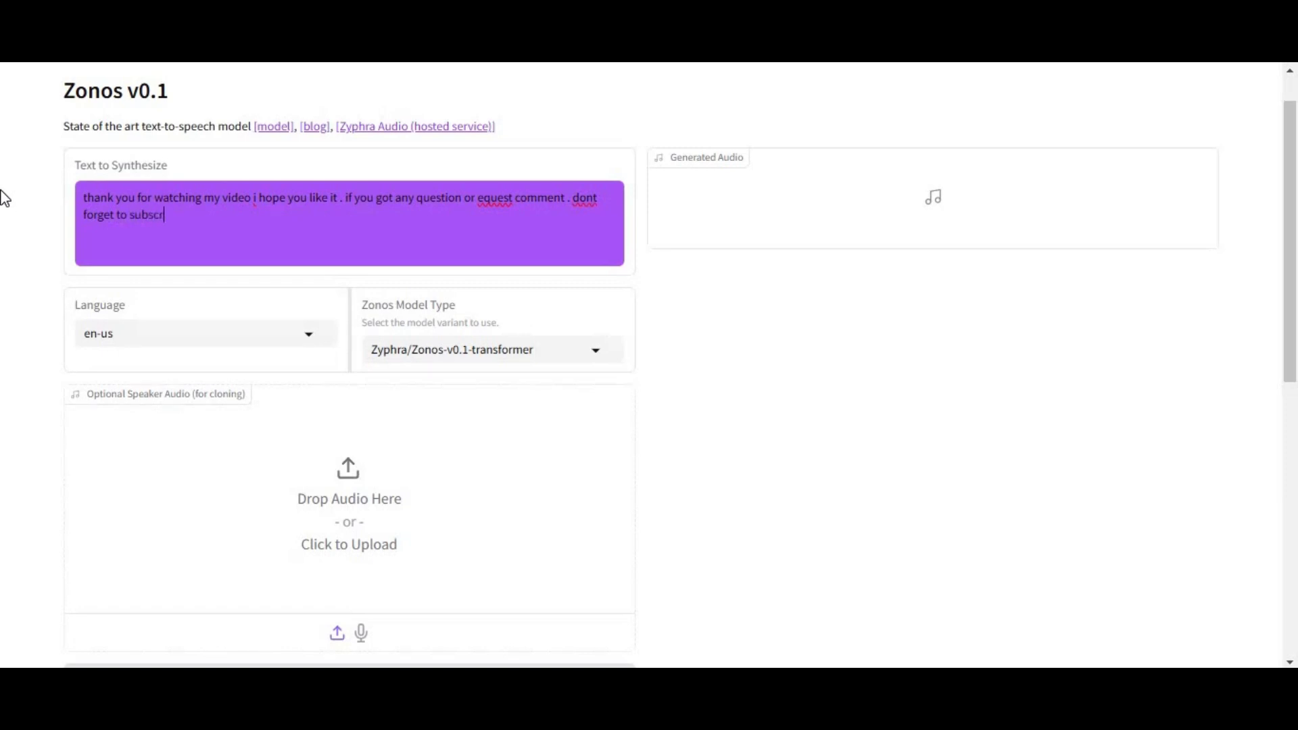
type("ibe to my youtube channe")
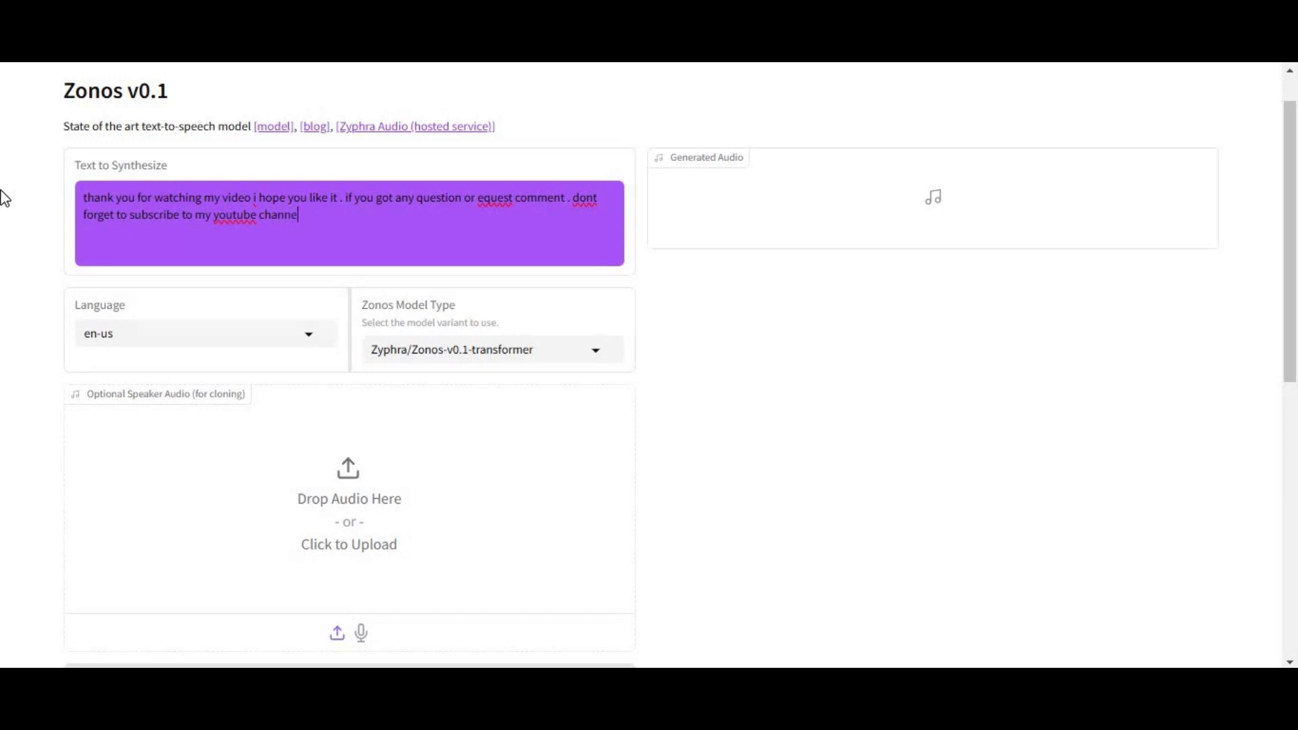
type("l . take care")
left_click(105, 333)
Confirm en-us as the language and the transformer model variant
scroll(207, 512, "down", 4)
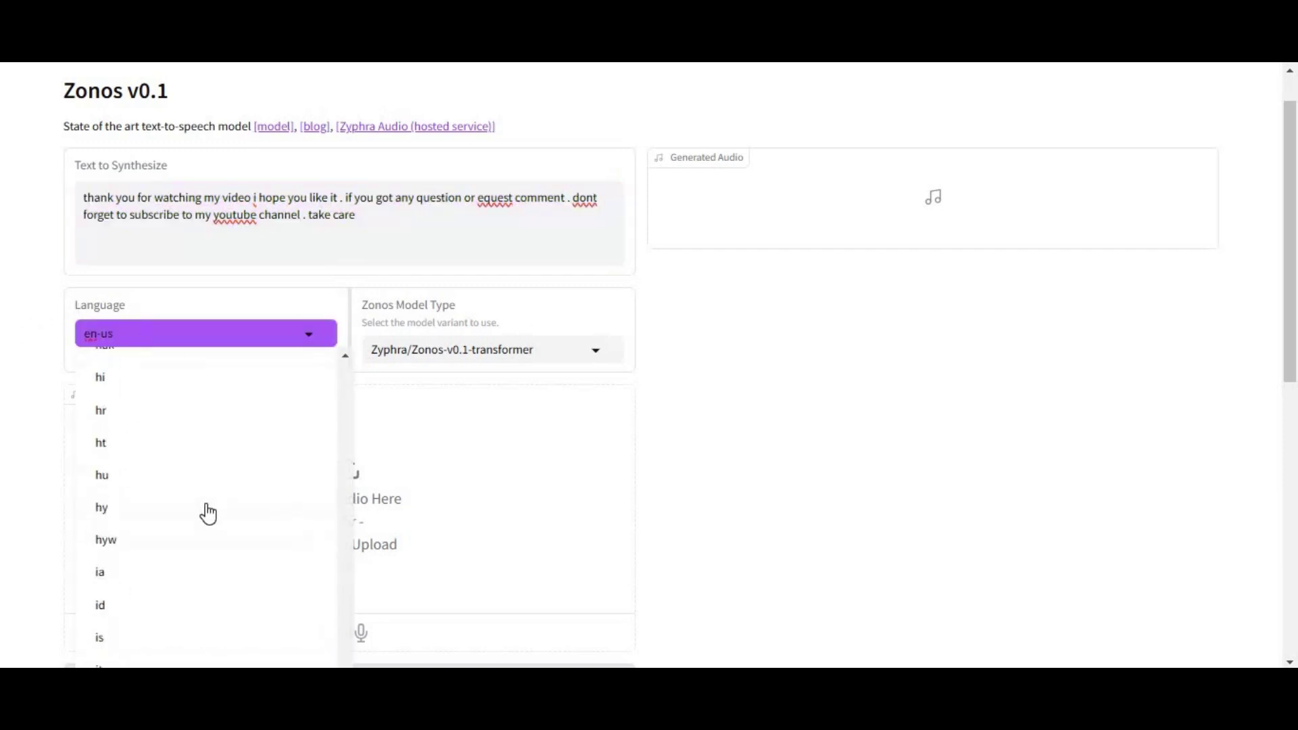
scroll(206, 512, "up", 5)
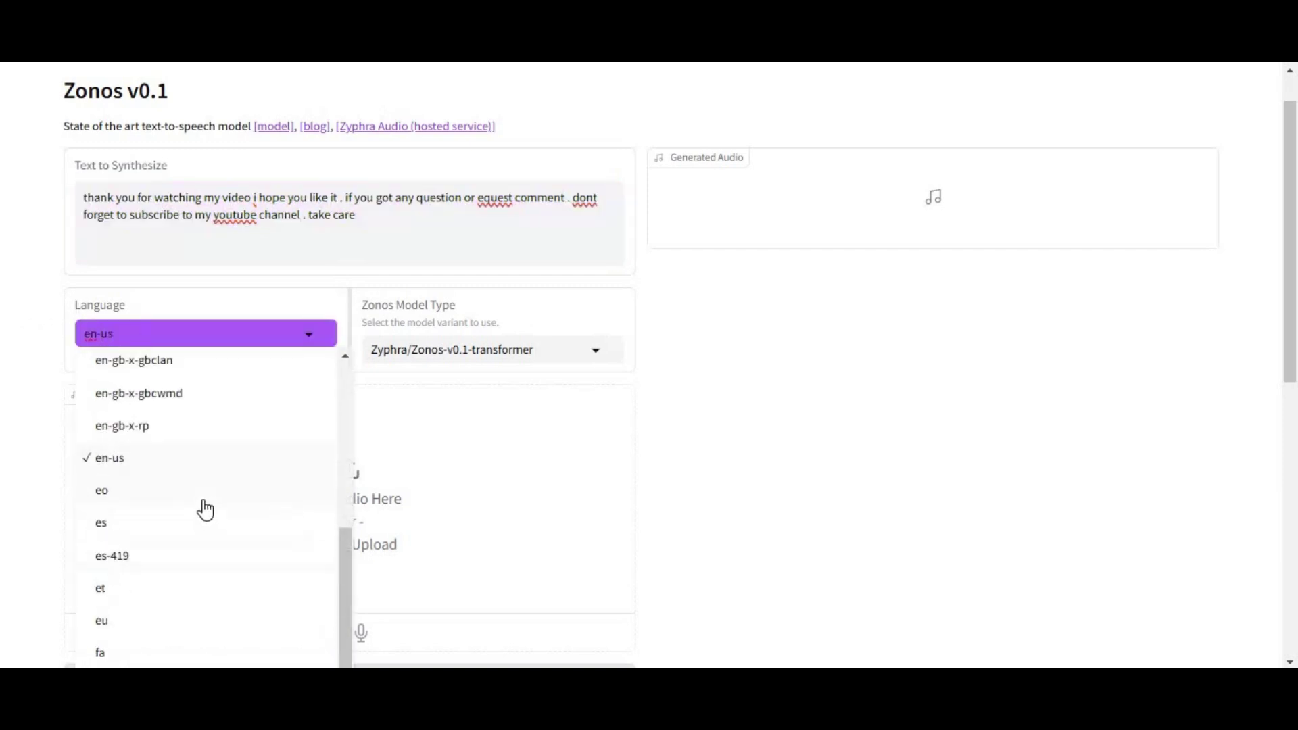
left_click(111, 465)
left_click(458, 349)
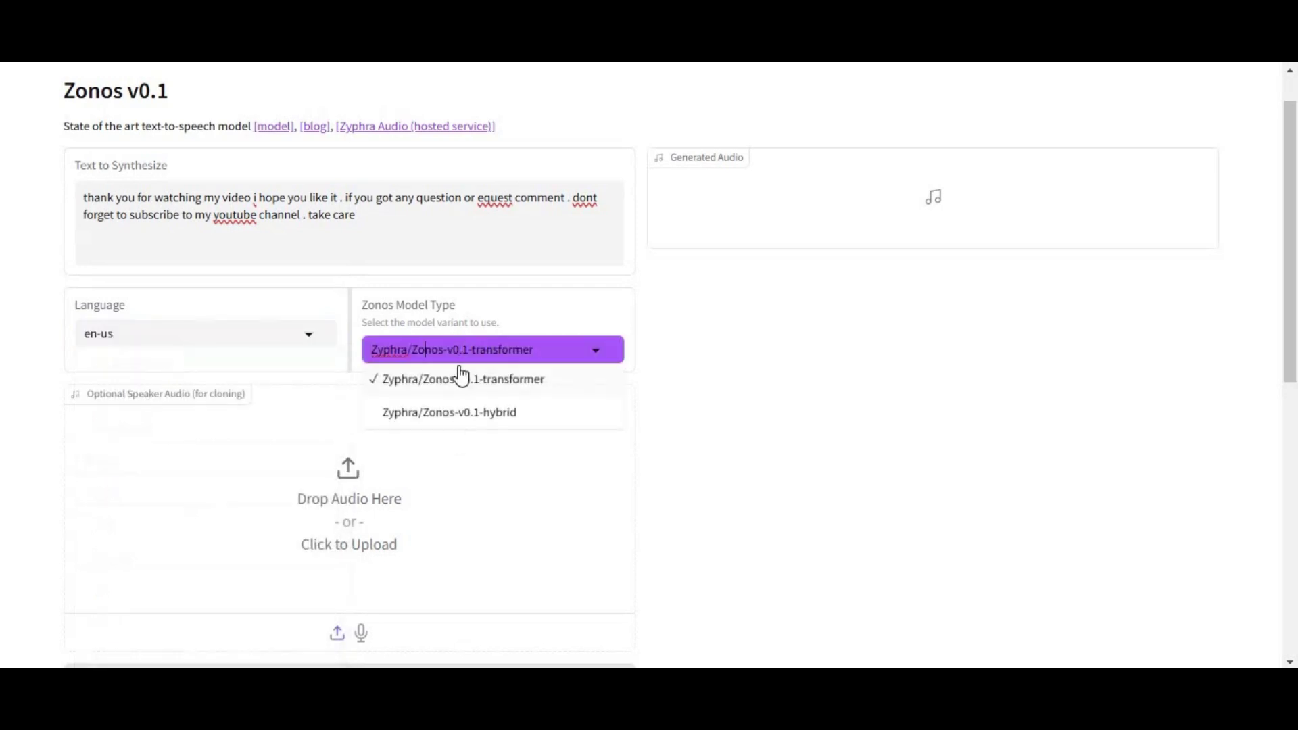
Upload audio.wav as the speaker sample for voice cloning
left_click(490, 518)
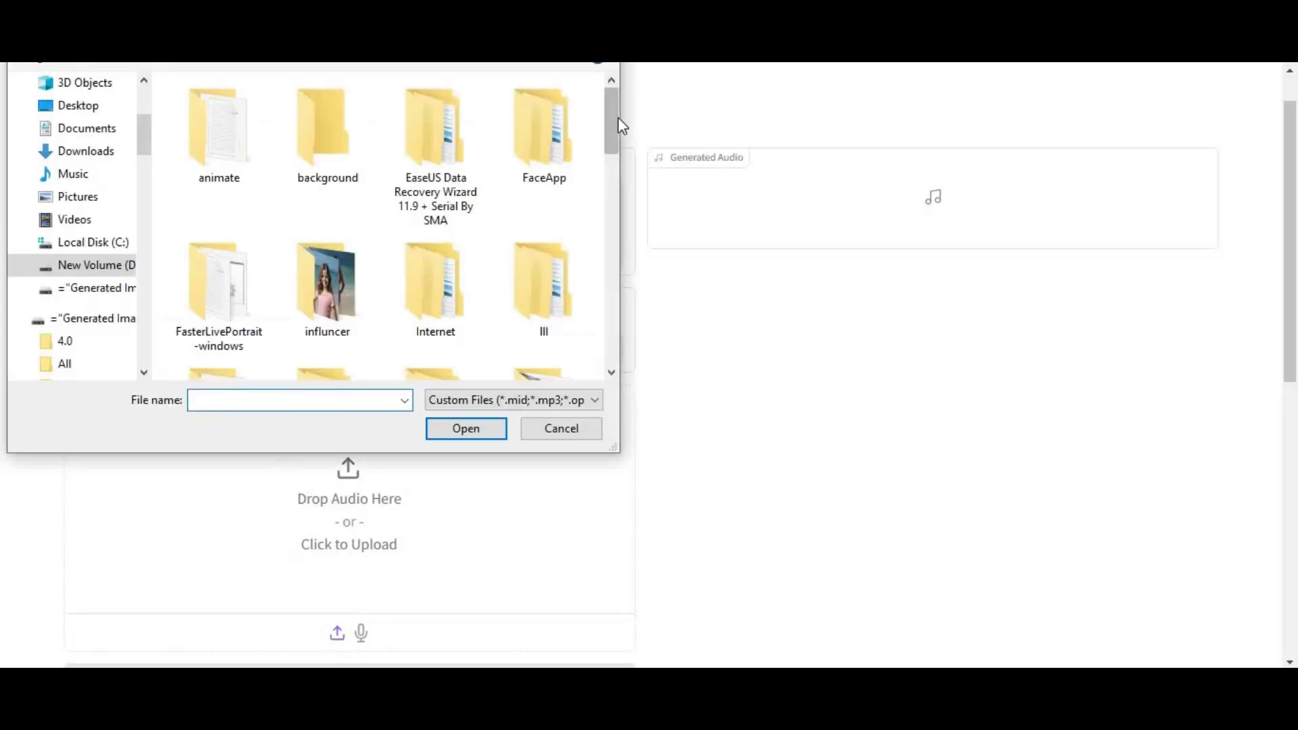
scroll(598, 271, "down", 6)
scroll(591, 378, "down", 1)
double_click(243, 321)
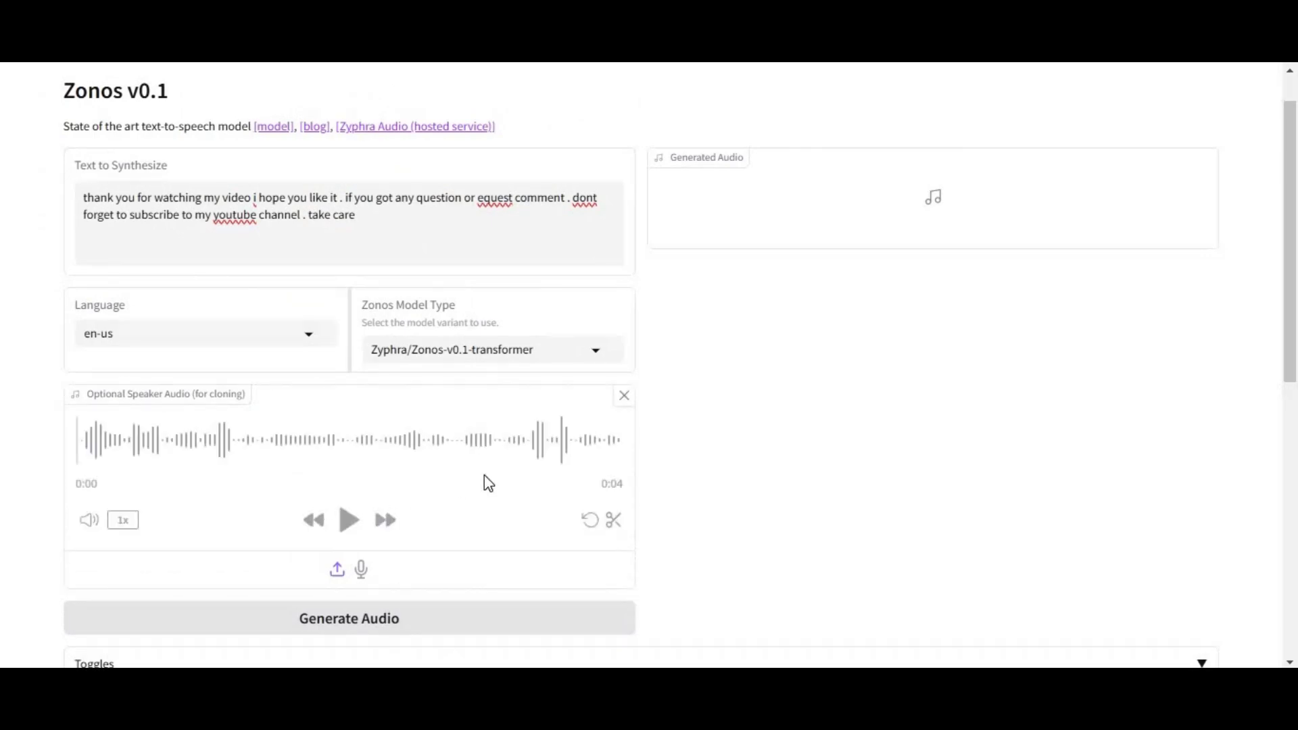
Start generating the thank-you message in the cloned voice
scroll(485, 475, "down", 3)
scroll(484, 475, "down", 3)
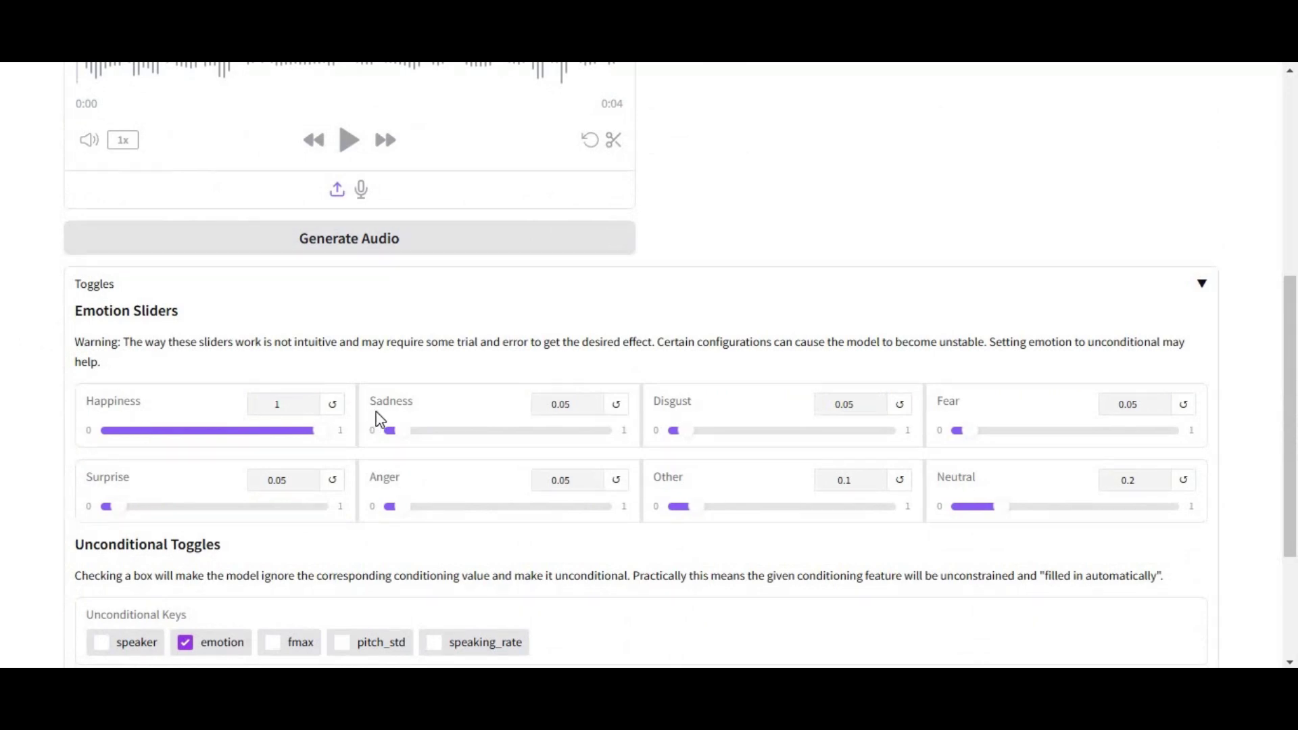
scroll(726, 431, "down", 3)
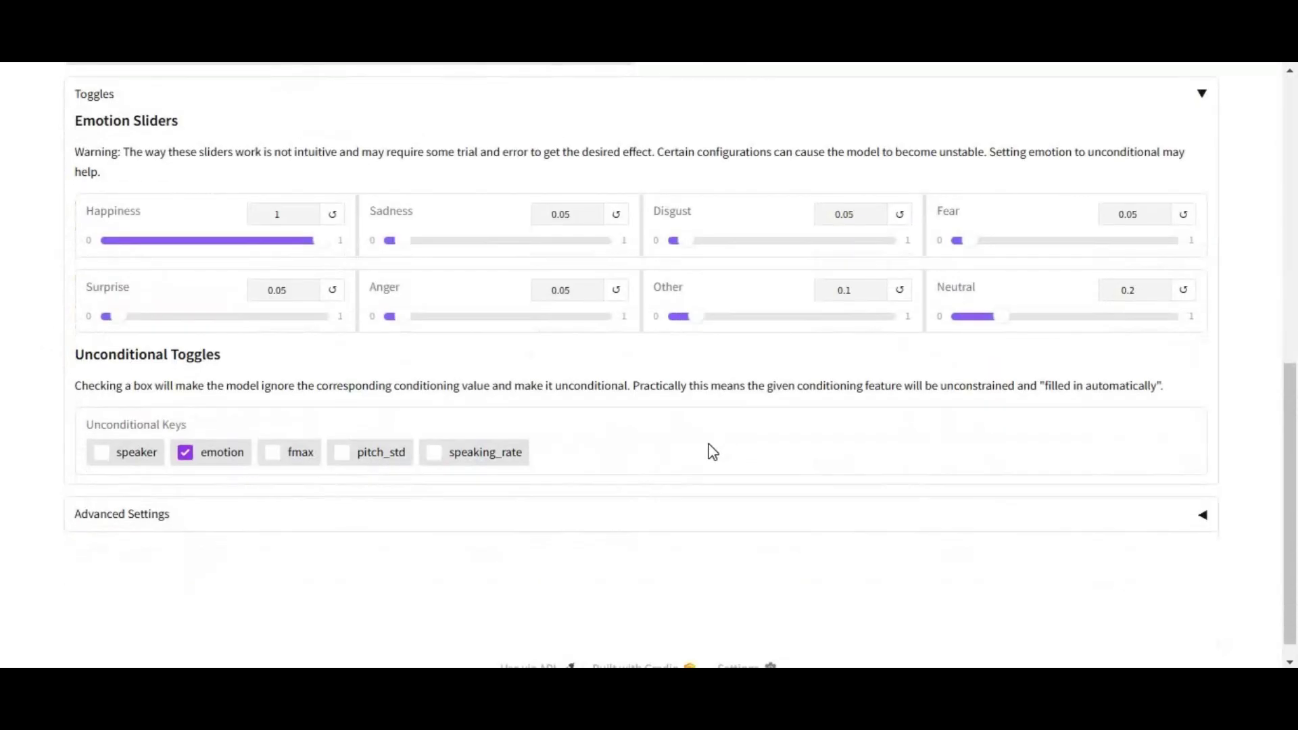
scroll(193, 433, "up", 5)
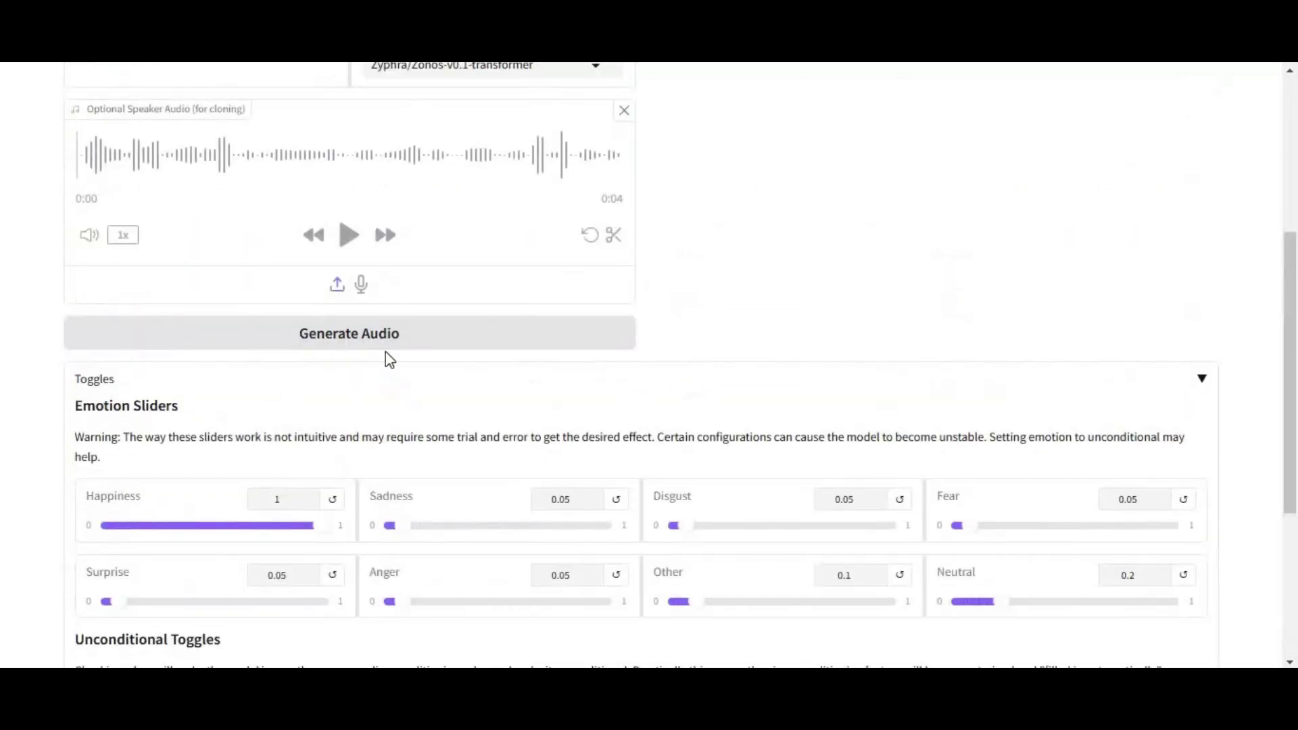
left_click(407, 344)
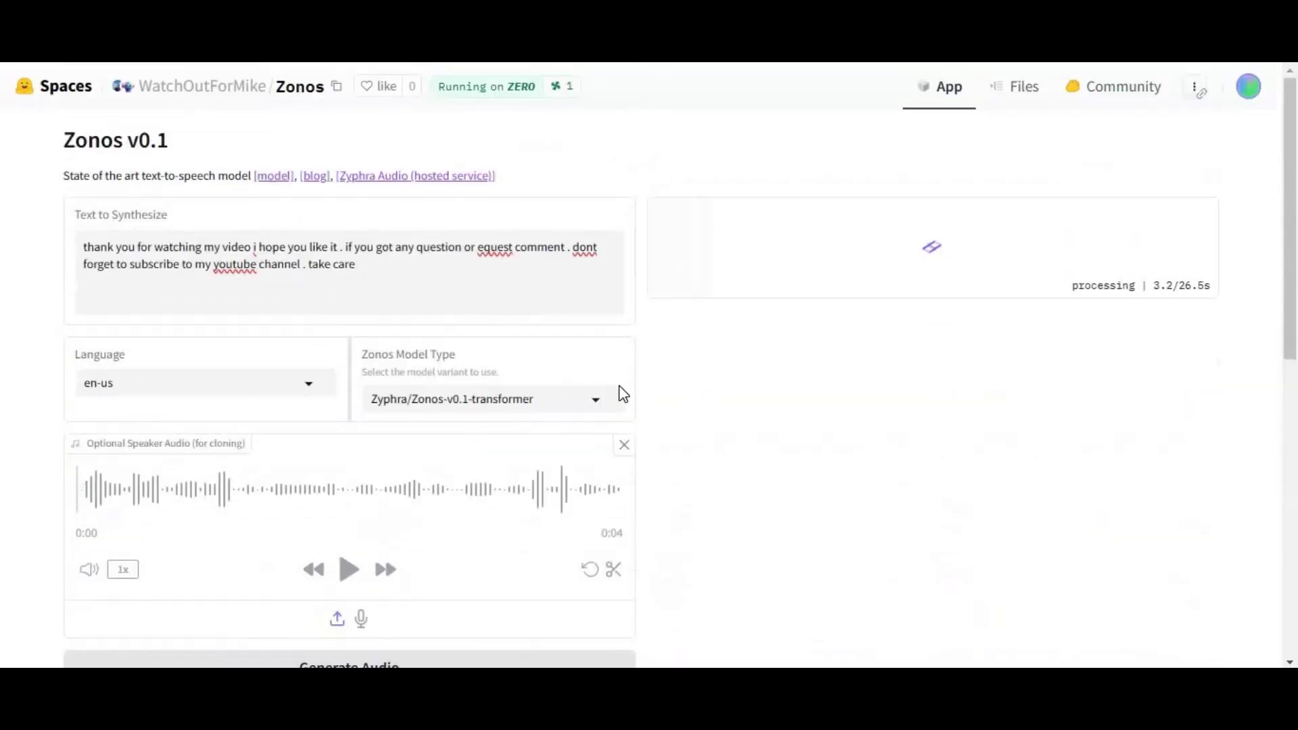
Scroll the page while the cloned-voice generation progresses toward 26.5 seconds
scroll(757, 378, "down", 2)
scroll(1281, 411, "up", 1)
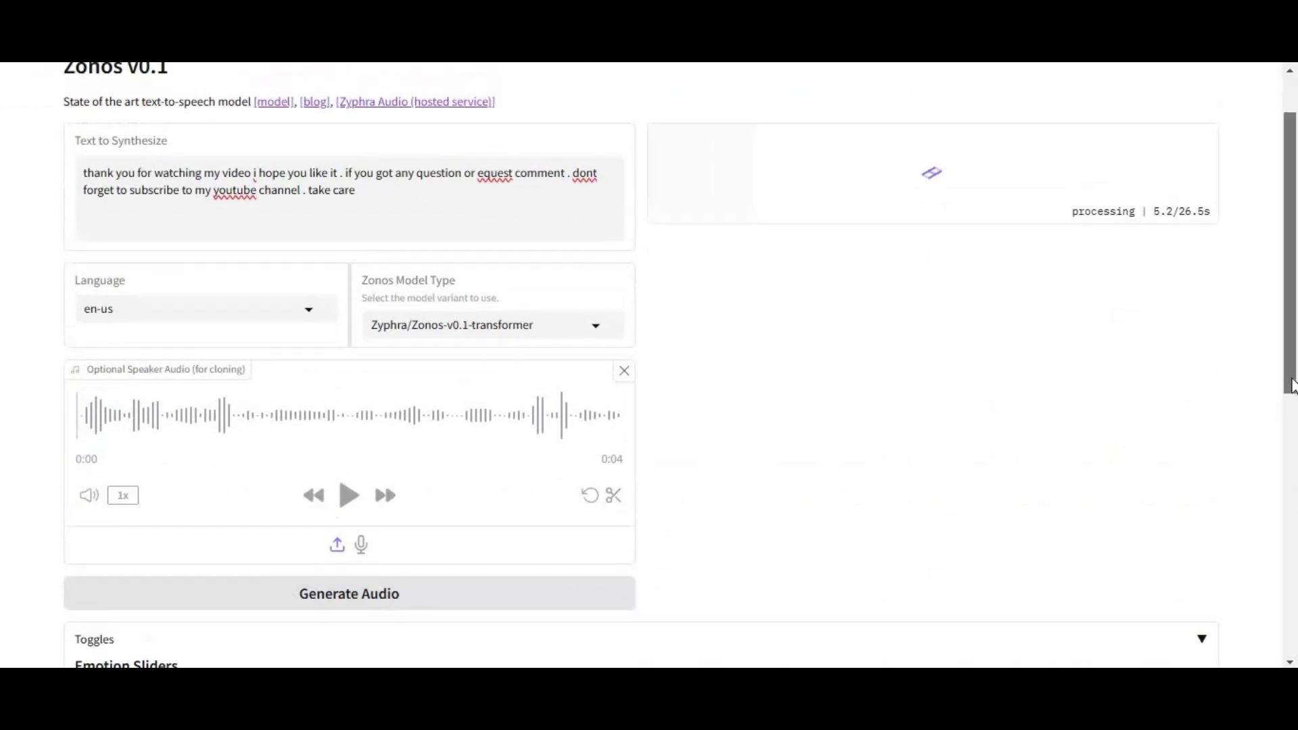